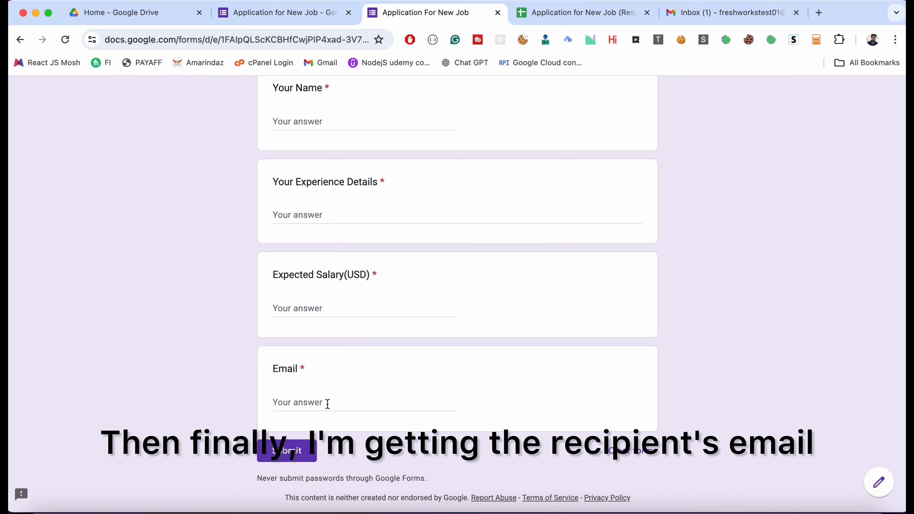
# - Review the questions in the Application For New Job form, from the name question through to the email question
pyautogui.scroll(5, 323, 405)
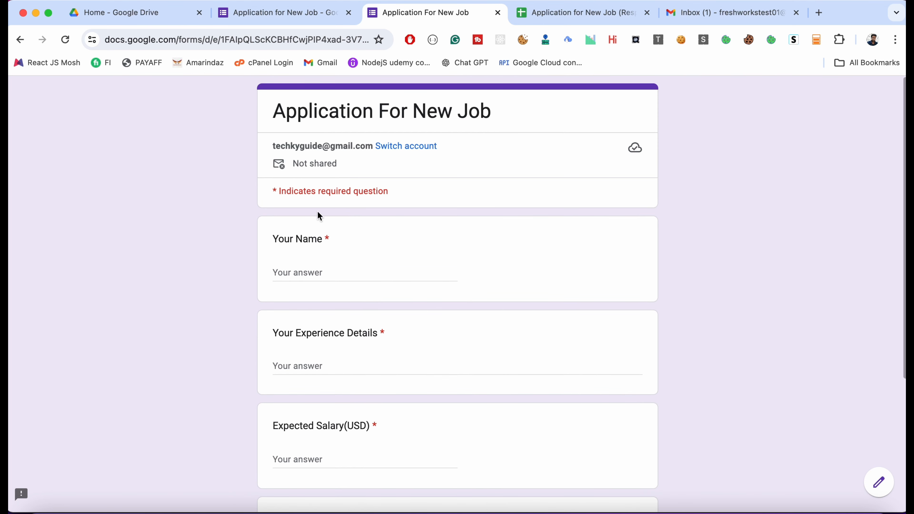
pyautogui.scroll(-1, 340, 287)
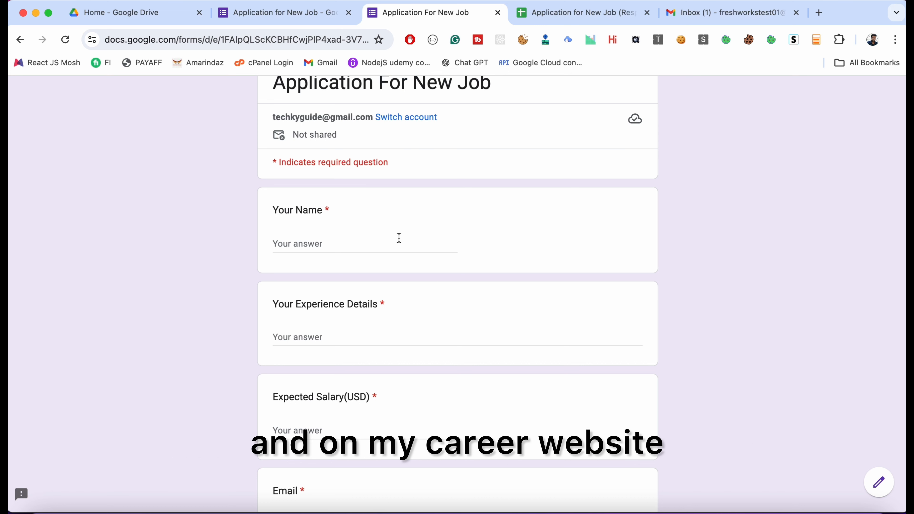
pyautogui.scroll(-2, 386, 350)
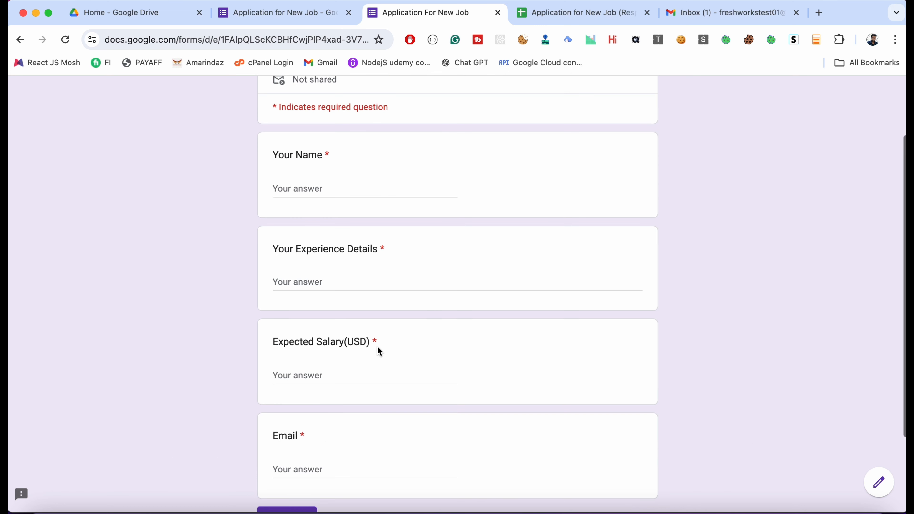
pyautogui.scroll(-3, 394, 360)
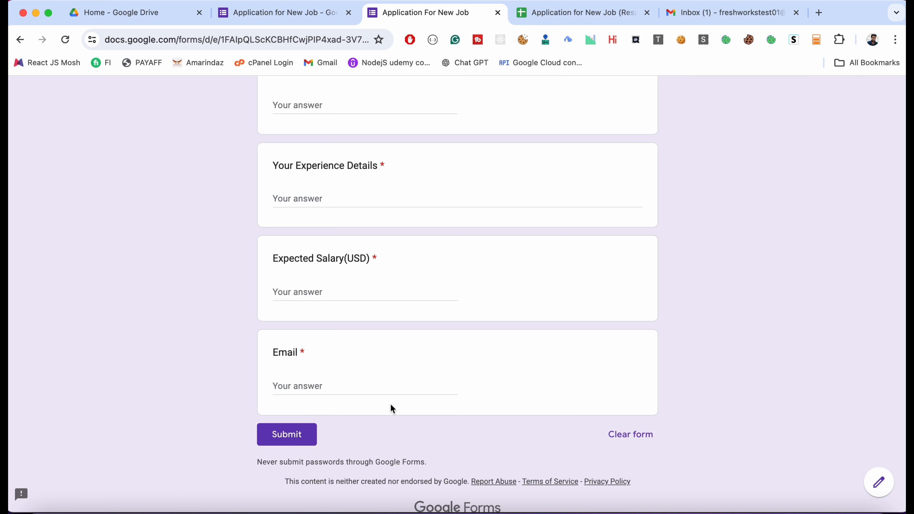
pyautogui.scroll(4, 408, 281)
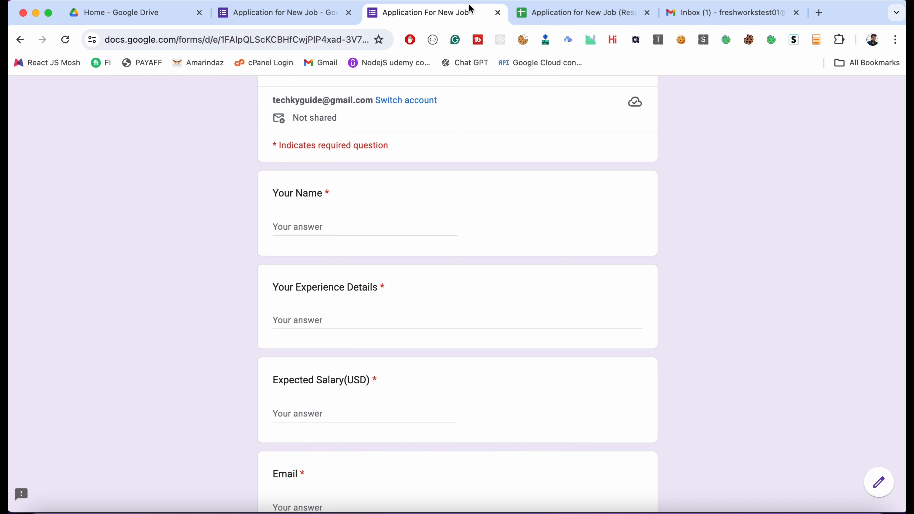
# - Open lido.app in a new browser tab and sign in to the Lido account
pyautogui.click(819, 13)
pyautogui.write('li')
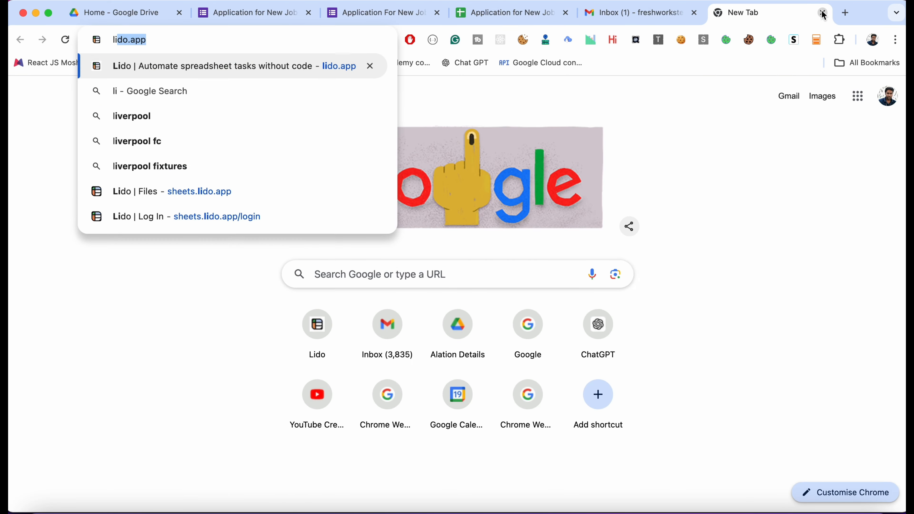
pyautogui.press('Return')
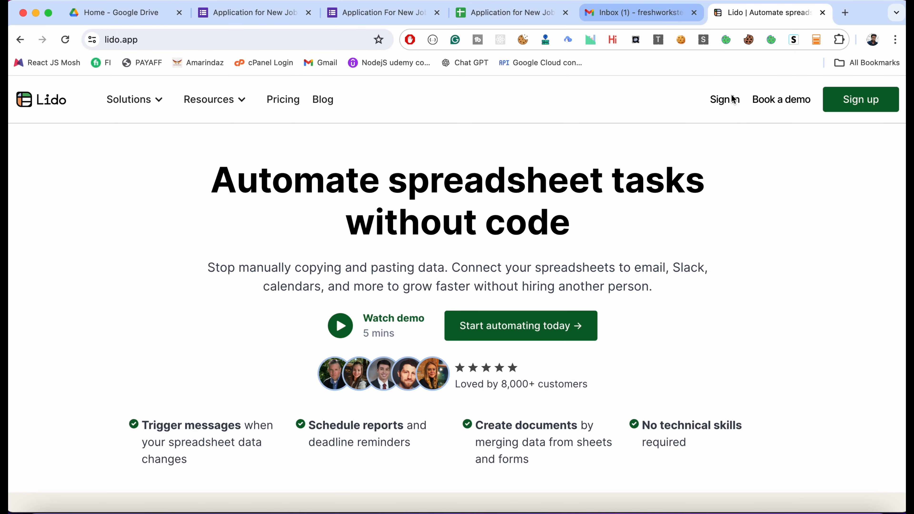
pyautogui.click(724, 101)
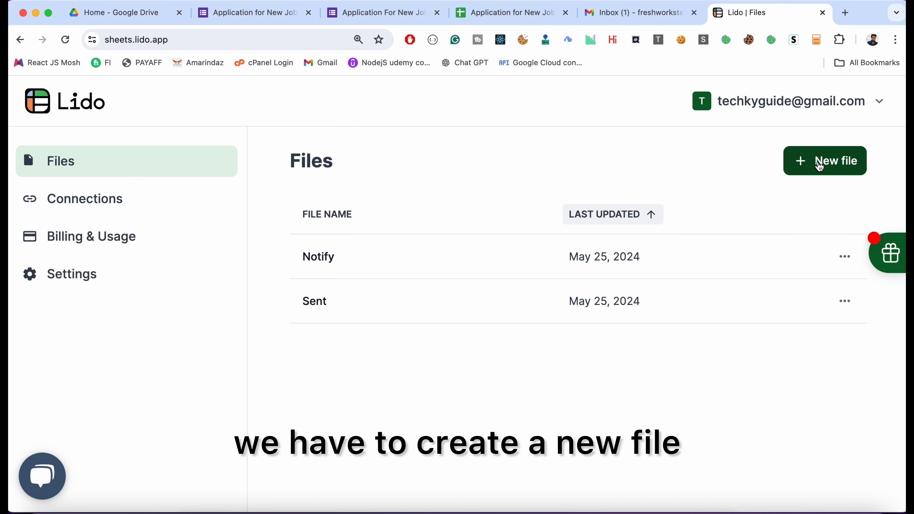
# - Create a new Lido file and name it "Email notification for Form"
pyautogui.click(820, 168)
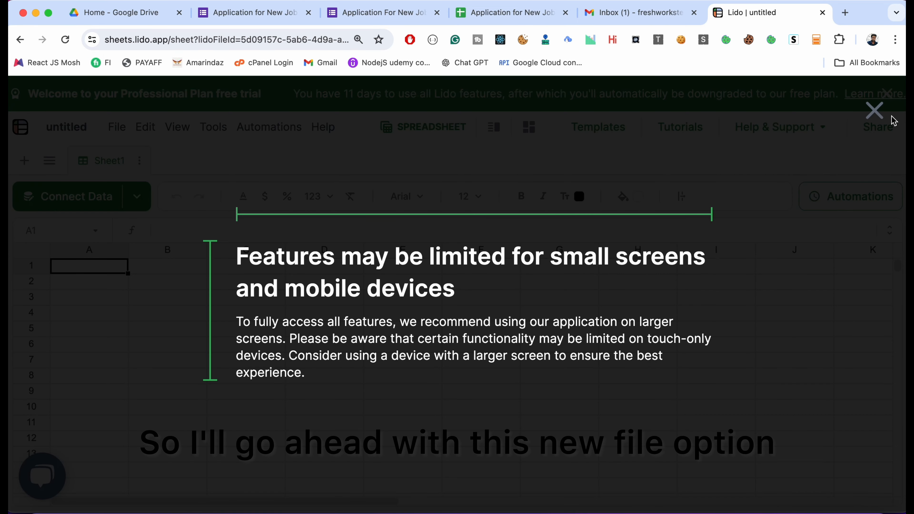
pyautogui.click(877, 111)
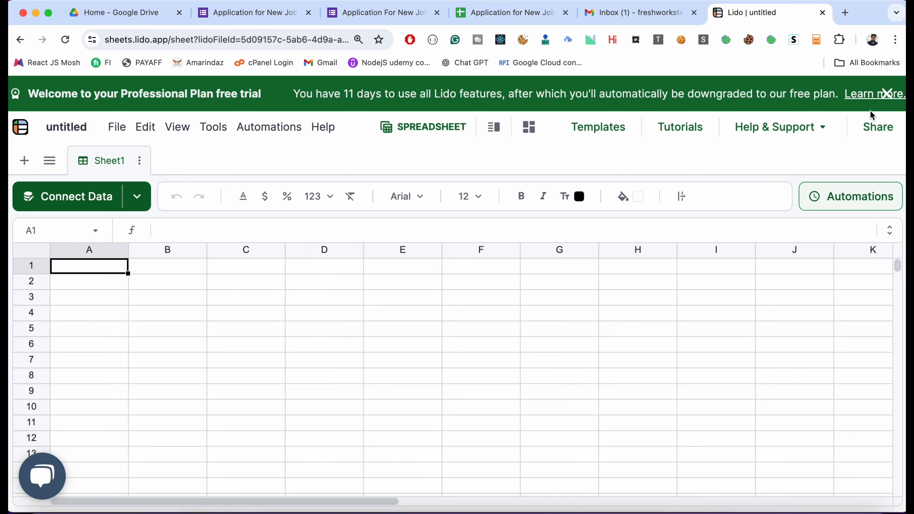
pyautogui.click(62, 125)
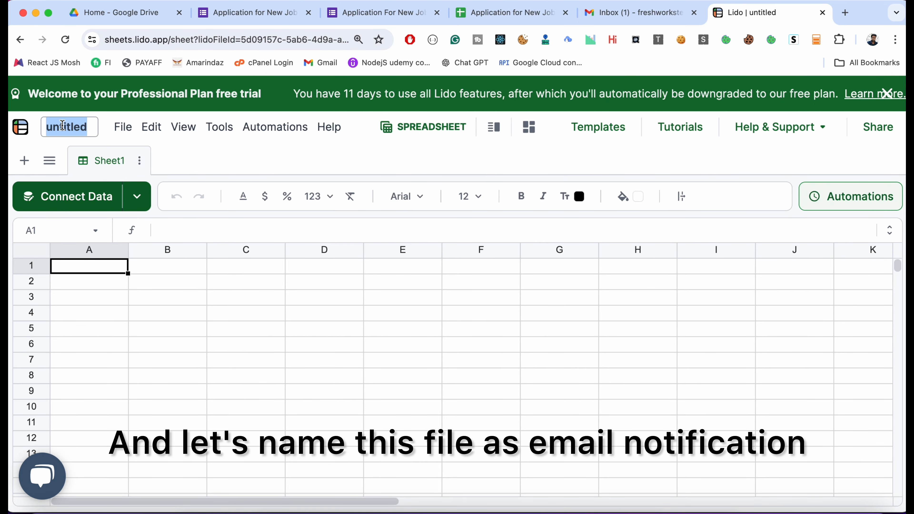
pyautogui.write('Email not')
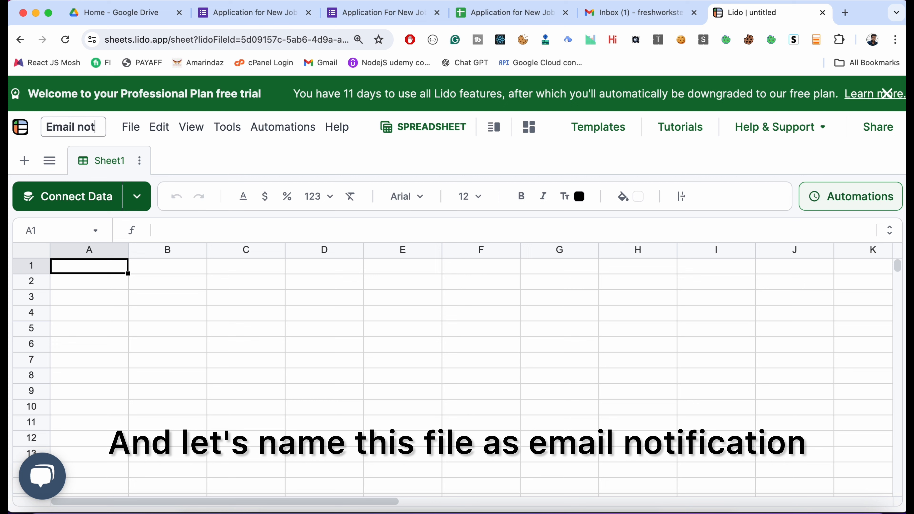
pyautogui.write('ification f')
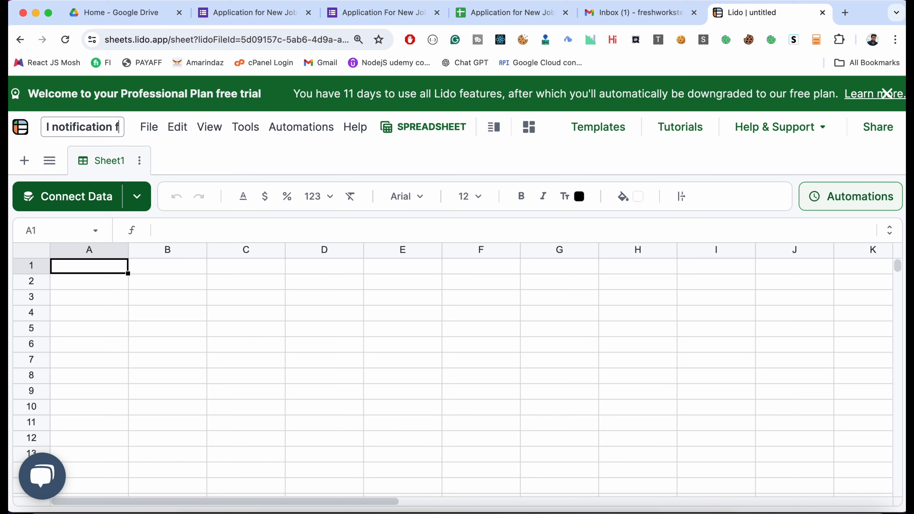
pyautogui.write('or Form')
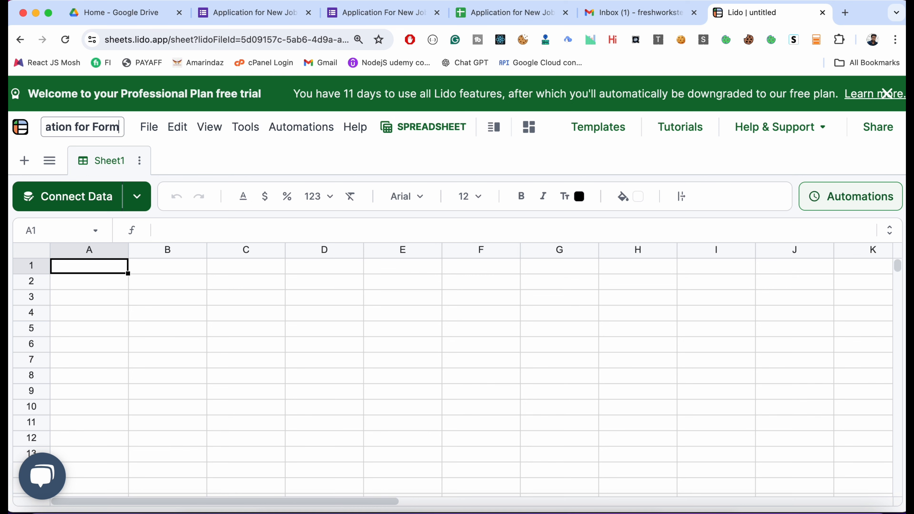
pyautogui.click(88, 326)
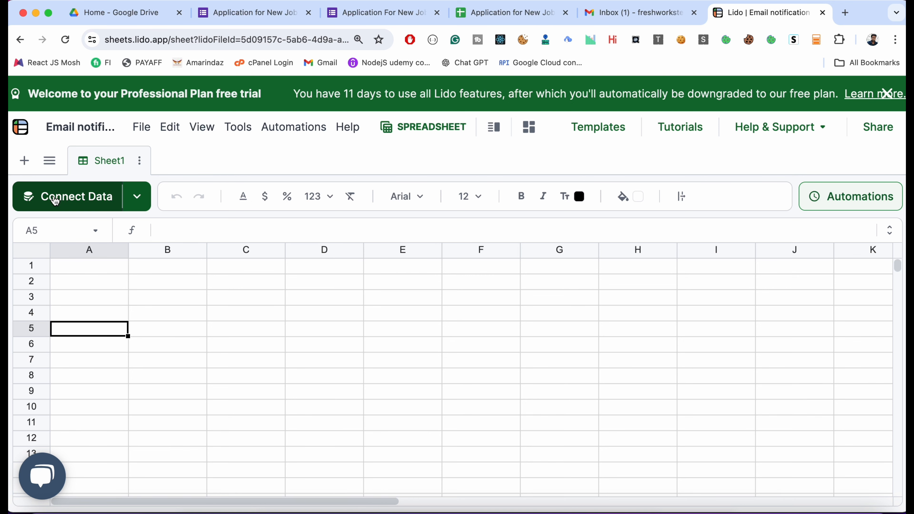
# - Start connecting data from Google Sheets, using the Google account that is already linked
pyautogui.click(74, 199)
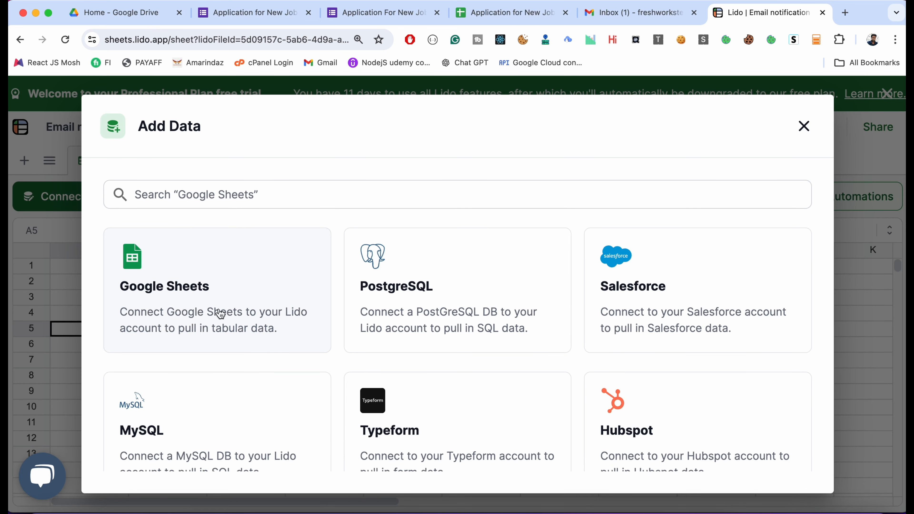
pyautogui.click(207, 312)
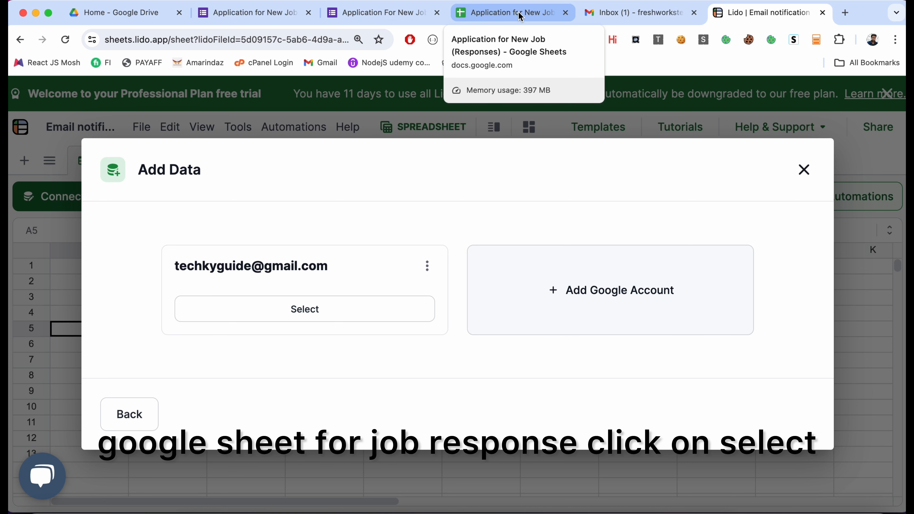
pyautogui.click(301, 309)
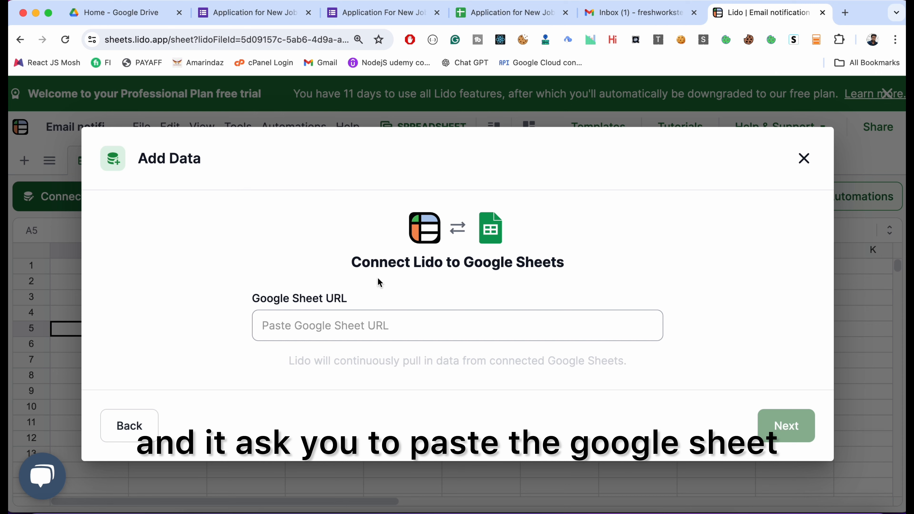
# - Copy the URL of the Application for New Job (Responses) spreadsheet and submit it in Lido as the Google Sheet to connect
pyautogui.click(503, 13)
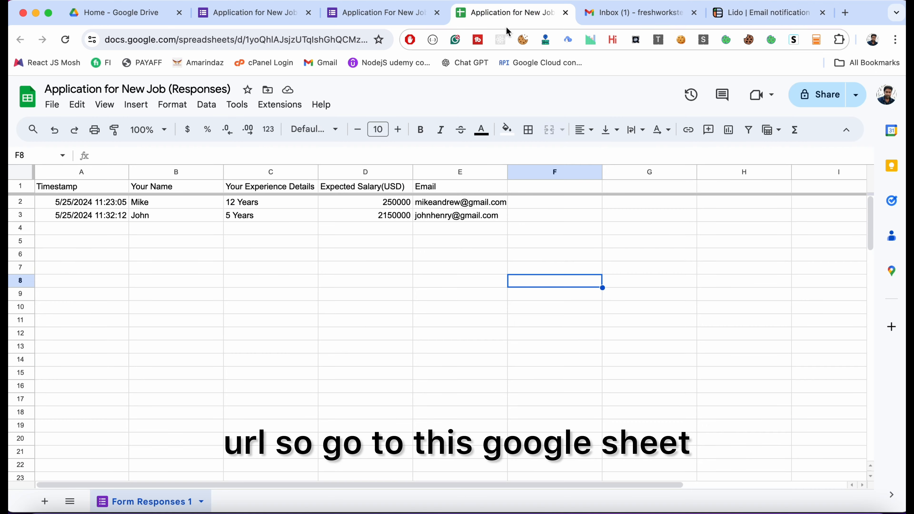
pyautogui.click(265, 39)
pyautogui.hotkey('ctrl', 'c')
pyautogui.click(738, 15)
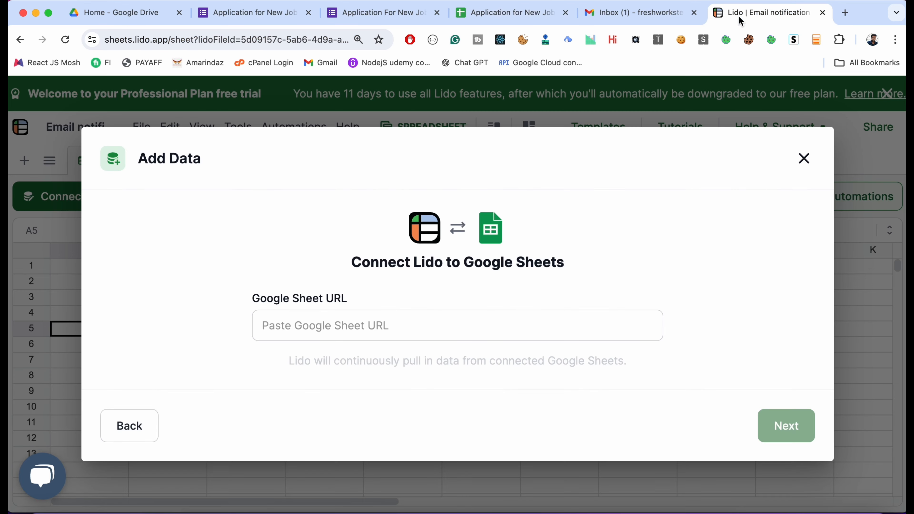
pyautogui.click(346, 326)
pyautogui.press('super+v')
pyautogui.click(785, 440)
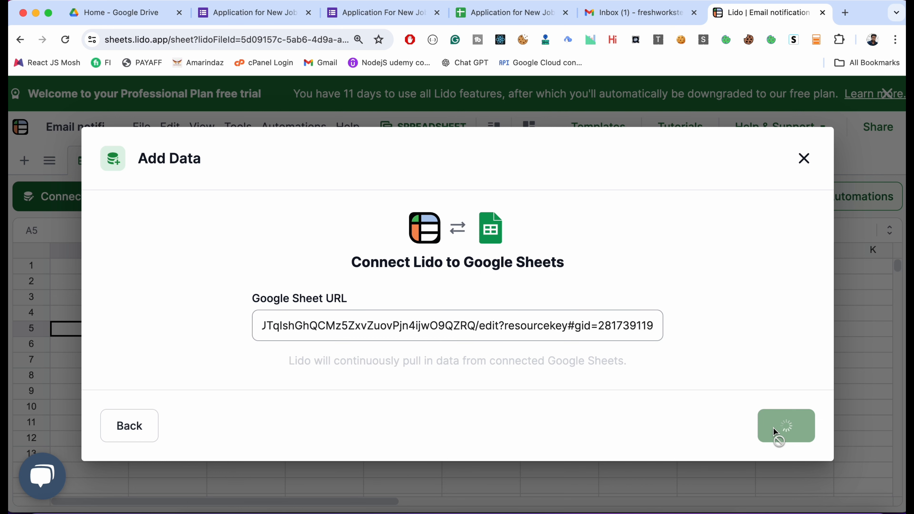
pyautogui.click(775, 431)
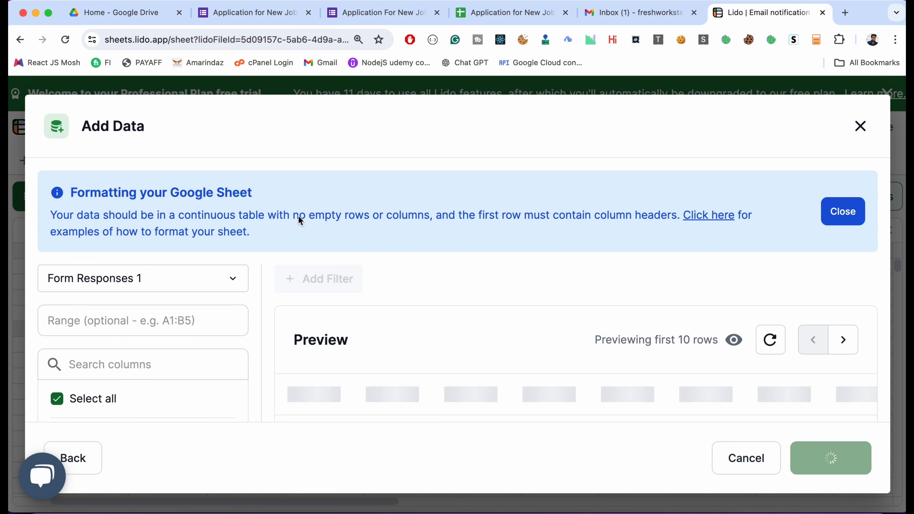
# - Examine the imported data preview, and compare it with the responses spreadsheet and the job form's collected responses
pyautogui.scroll(-3, 333, 342)
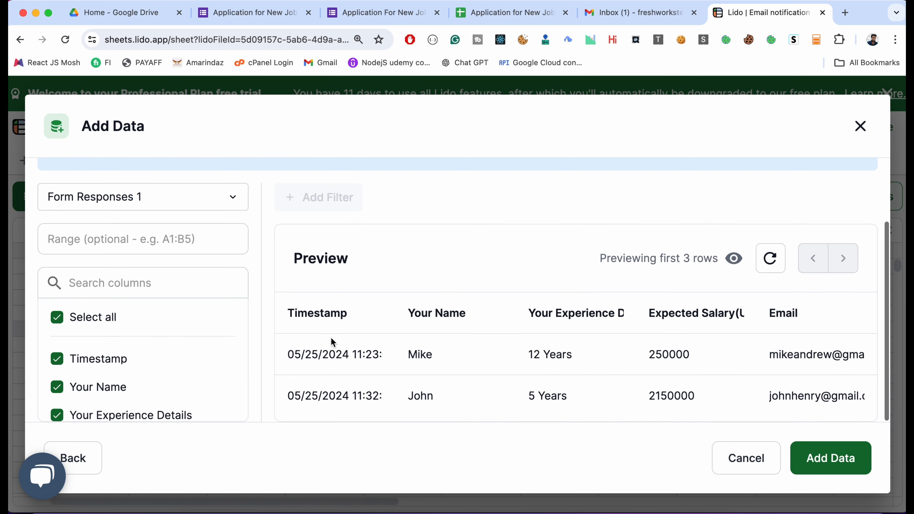
pyautogui.click(471, 13)
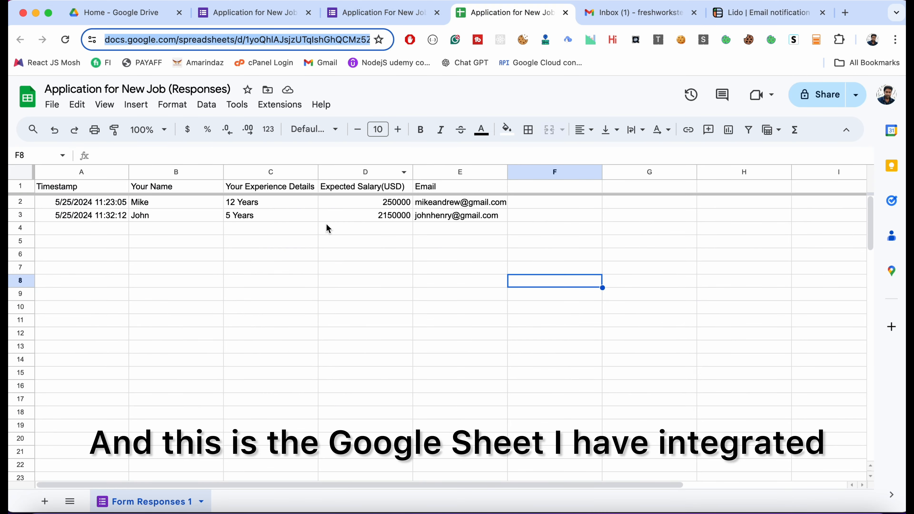
pyautogui.click(384, 15)
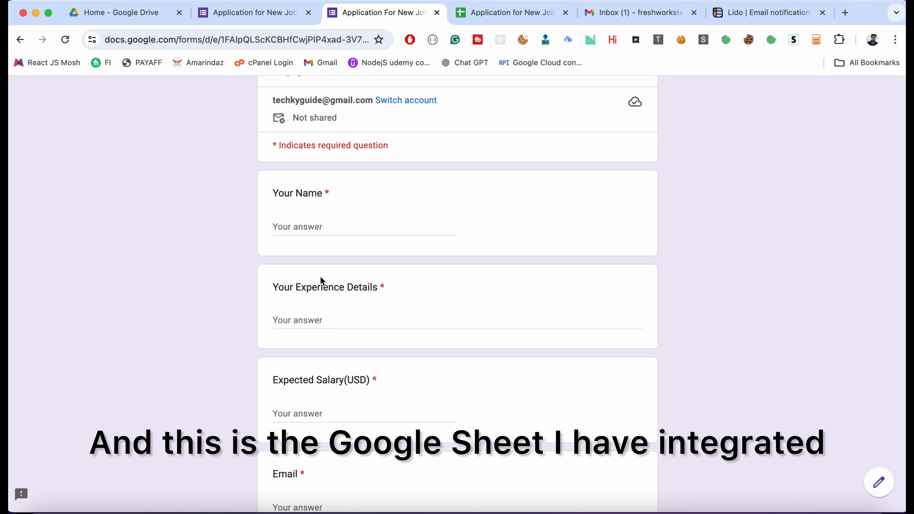
pyautogui.scroll(2, 320, 276)
pyautogui.click(248, 13)
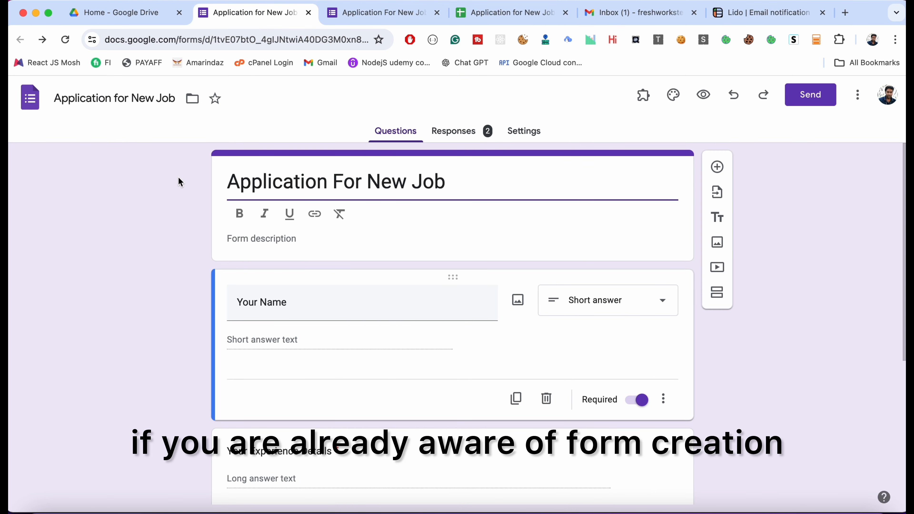
pyautogui.click(467, 133)
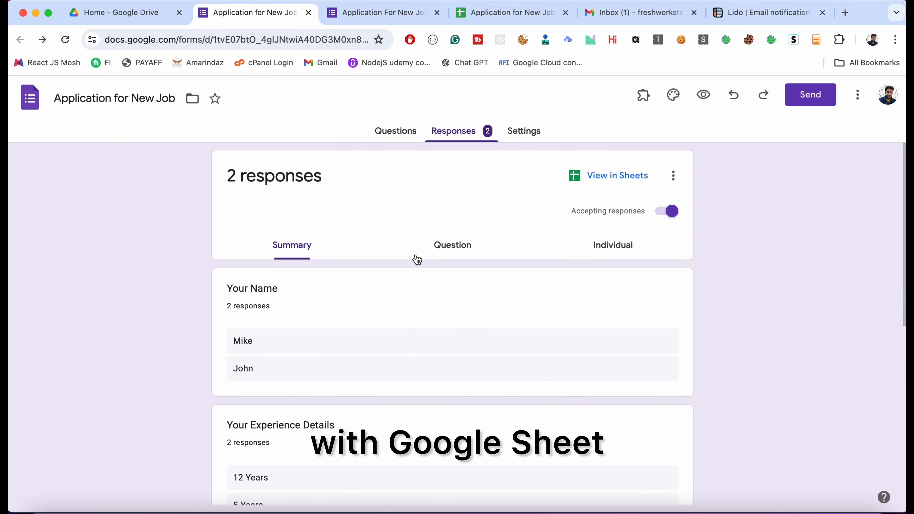
pyautogui.click(512, 13)
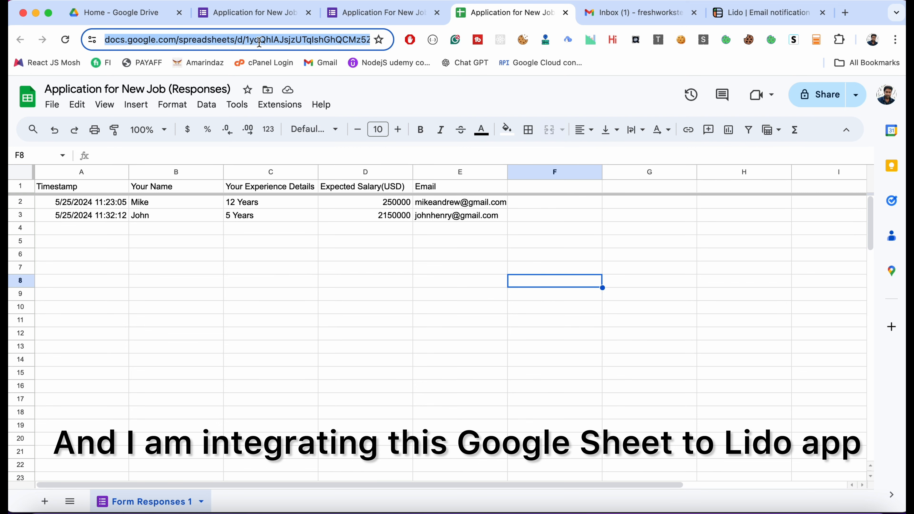
pyautogui.click(764, 14)
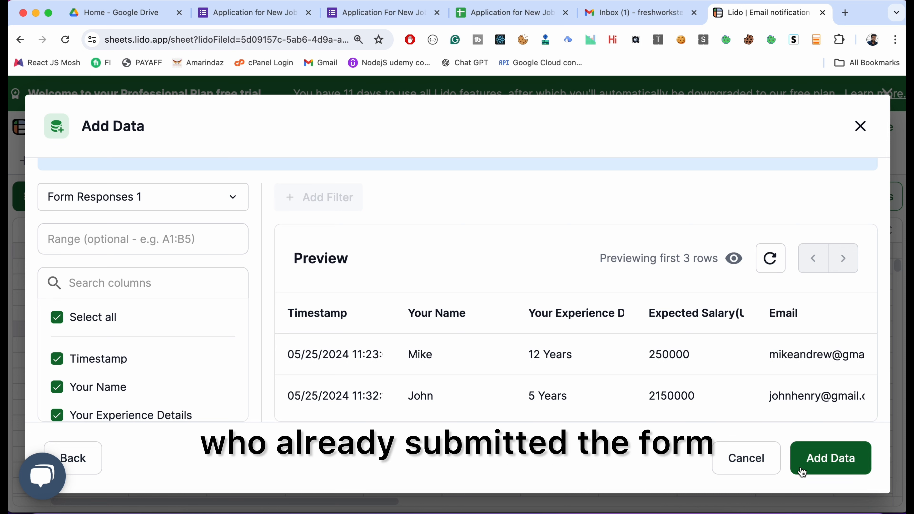
# - Add the Form Responses 1 data with all columns and save the table under the name Form_Responses
pyautogui.click(842, 464)
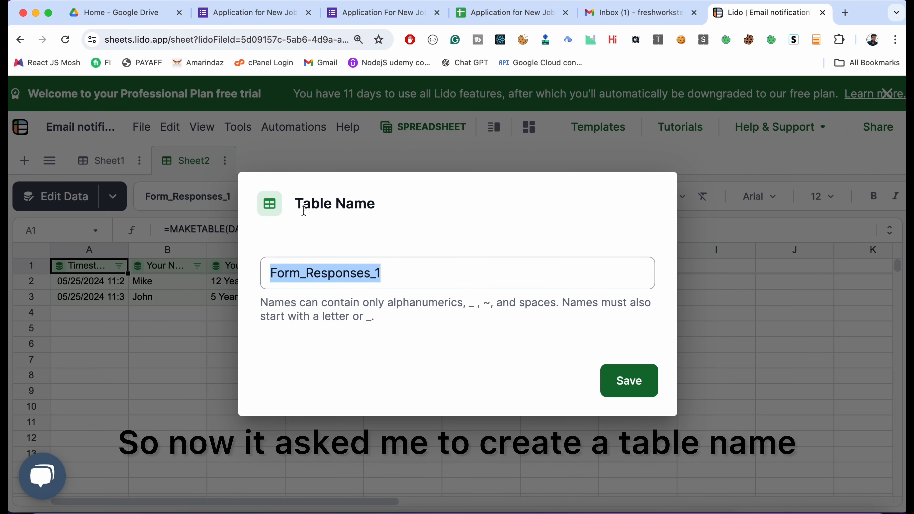
pyautogui.click(421, 281)
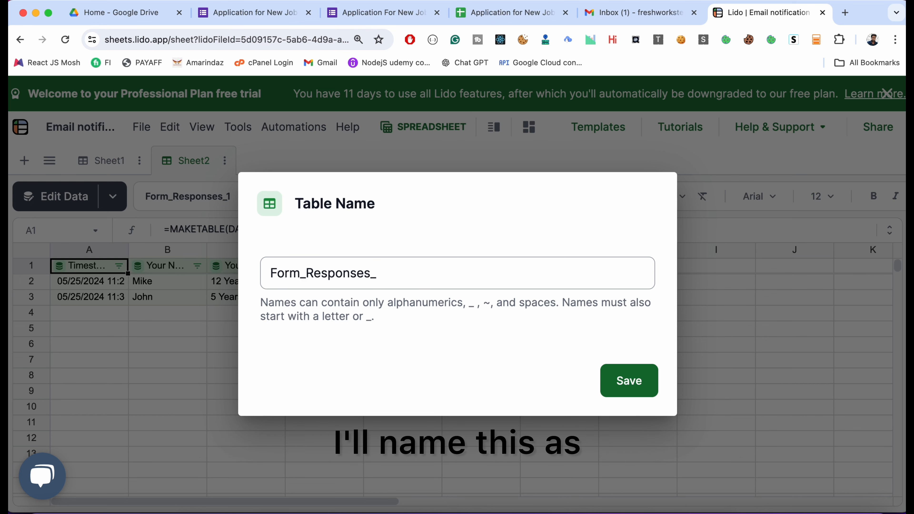
pyautogui.click(635, 384)
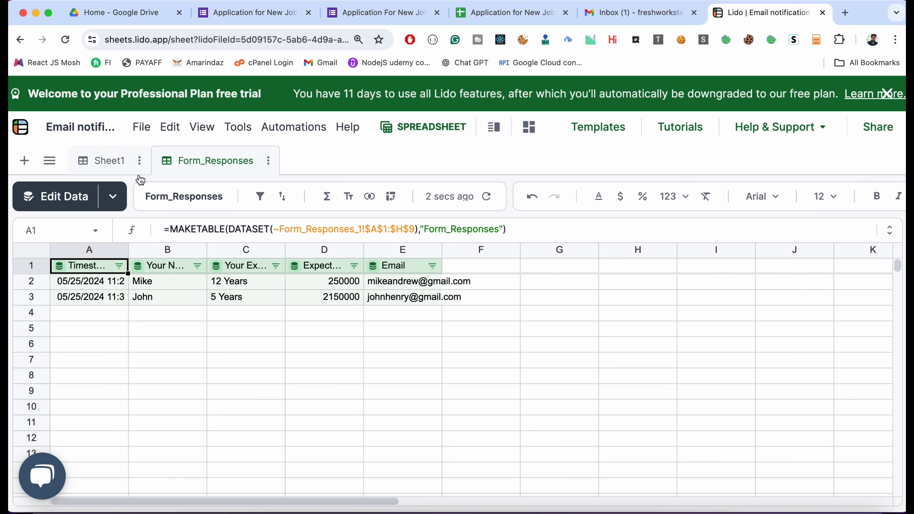
# - Rename the Sheet1 sheet as Template
pyautogui.click(96, 161)
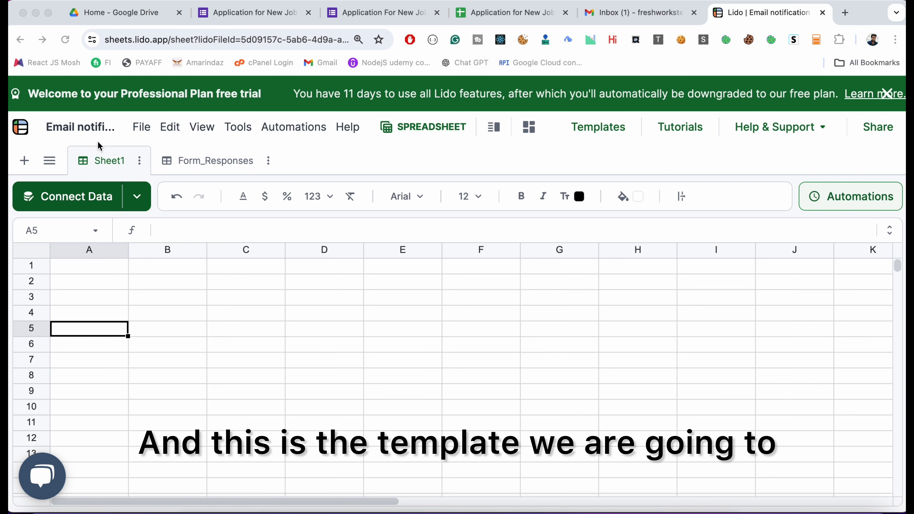
pyautogui.doubleClick(97, 161)
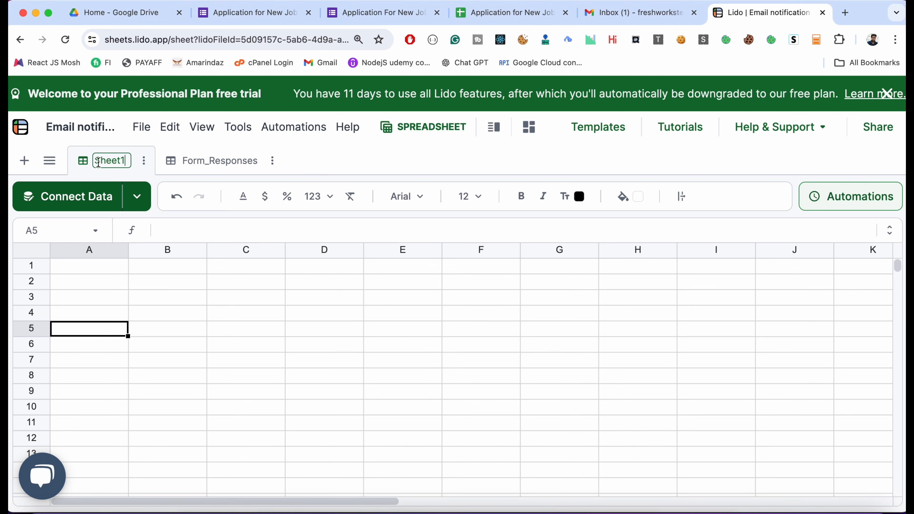
pyautogui.doubleClick(98, 161)
pyautogui.write('Em')
pyautogui.press('BackSpace')
pyautogui.write('Team')
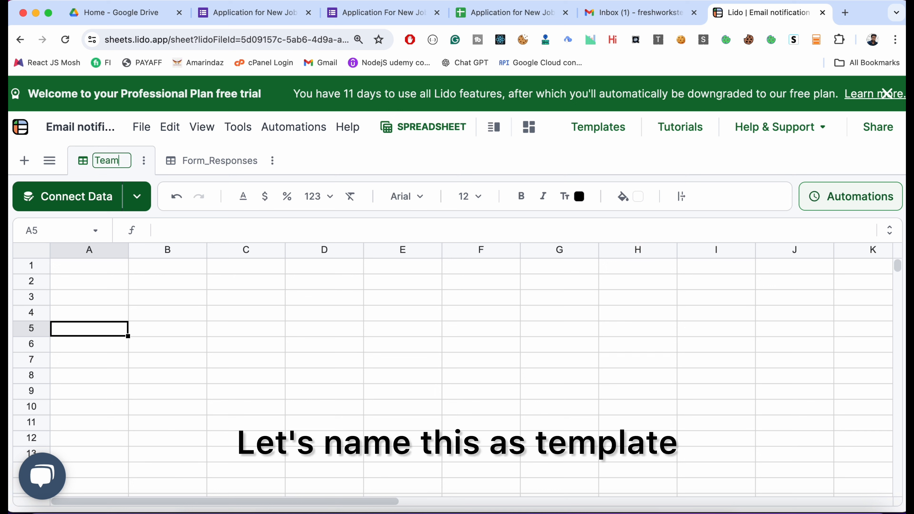
pyautogui.write('late')
# - Enter the labels Subject in cell A1 and Body in cell A2 of the Template sheet
pyautogui.click(107, 276)
pyautogui.write('Subject')
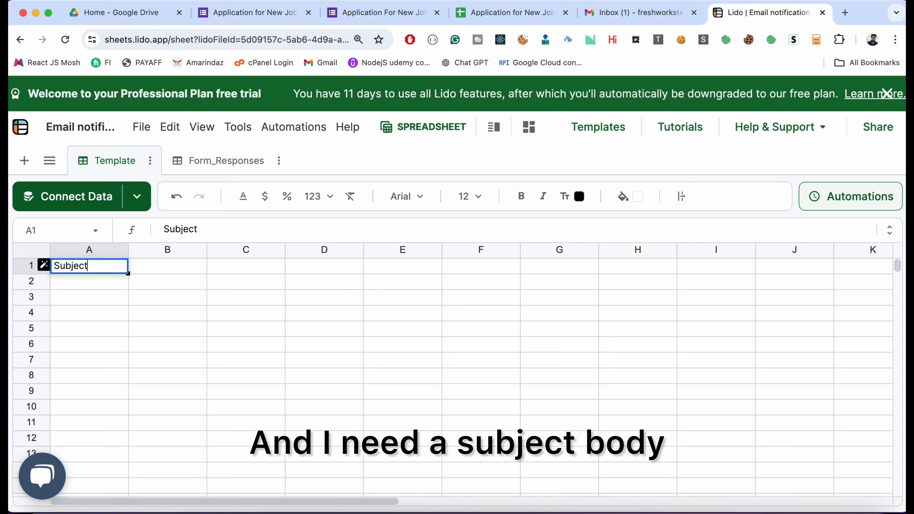
pyautogui.press('Return')
pyautogui.write('Body')
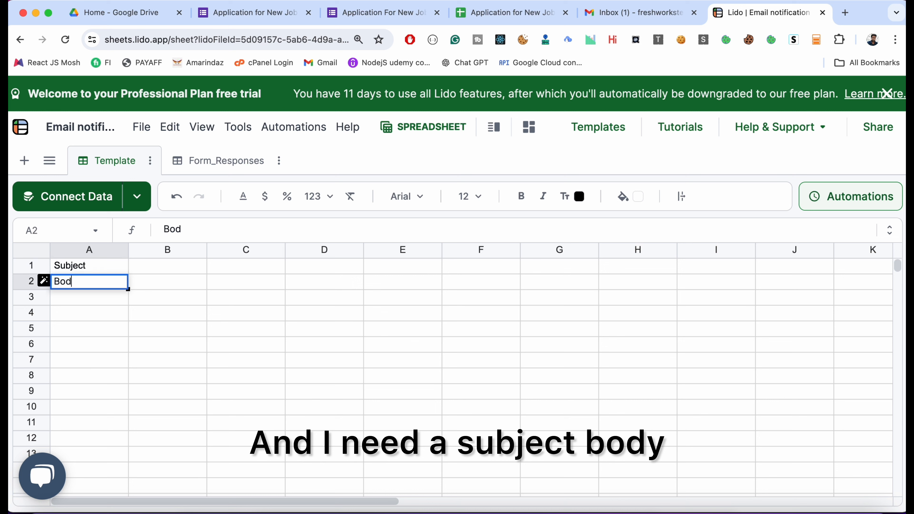
pyautogui.click(225, 329)
# - Start the subject text in cell B1 with "New lead created -"
pyautogui.click(183, 270)
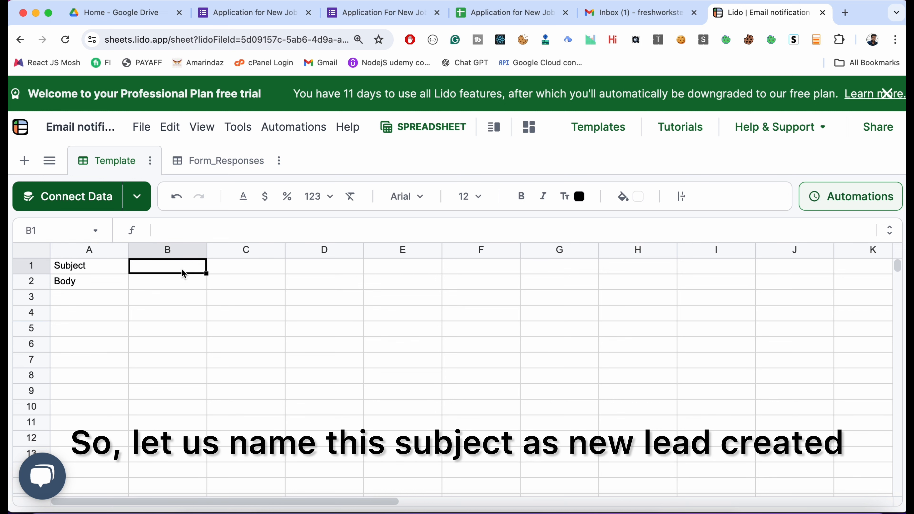
pyautogui.write('New')
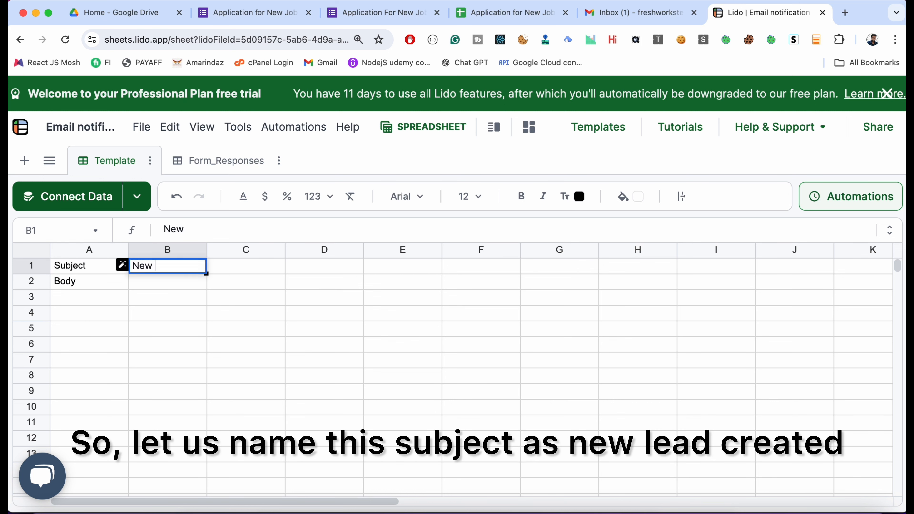
pyautogui.write(' lead created =')
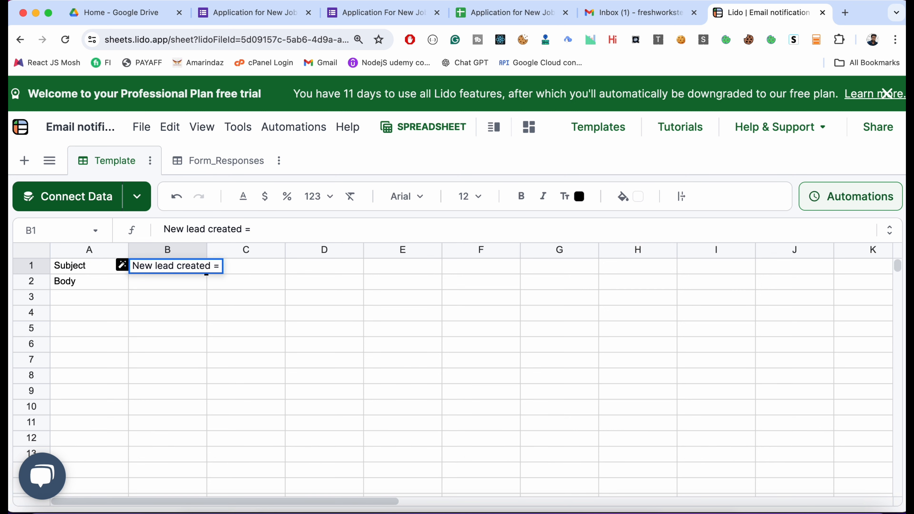
pyautogui.press('BackSpace')
pyautogui.write('-')
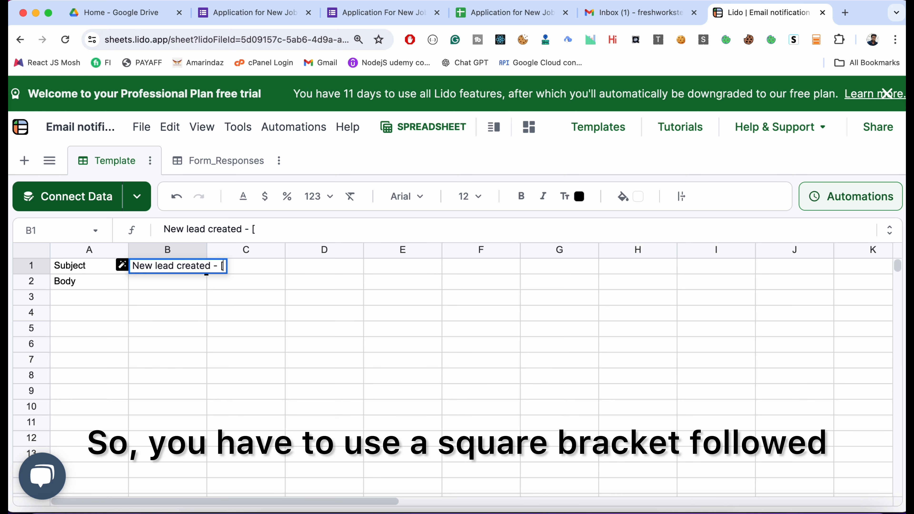
pyautogui.write('[@')
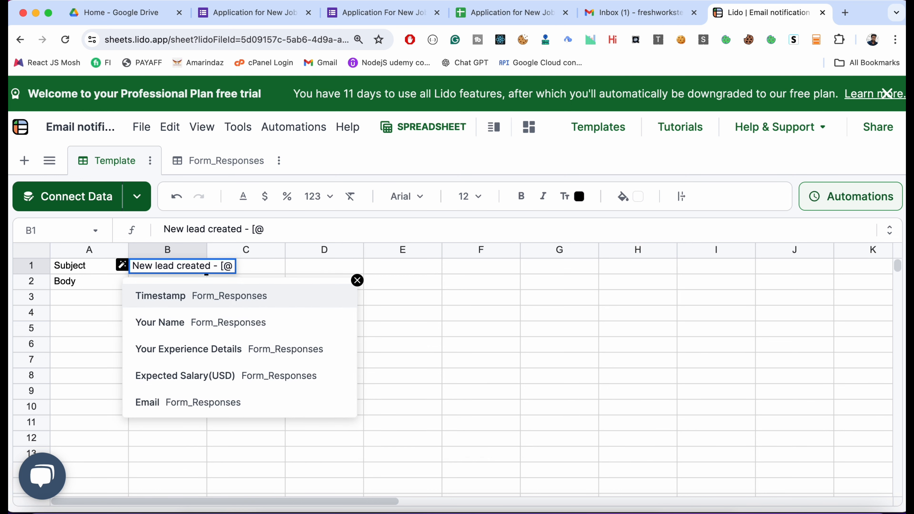
pyautogui.press('Down')
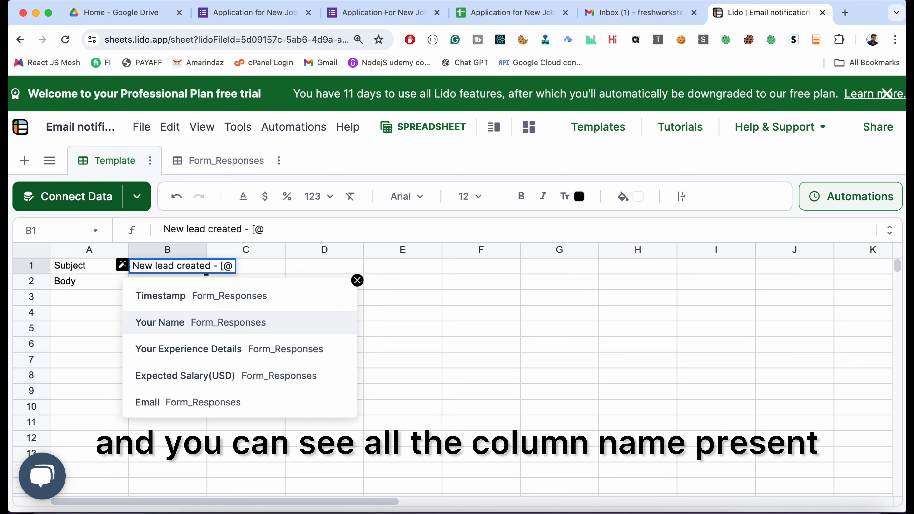
pyautogui.press('Down')
pyautogui.press('Up')
pyautogui.click(248, 326)
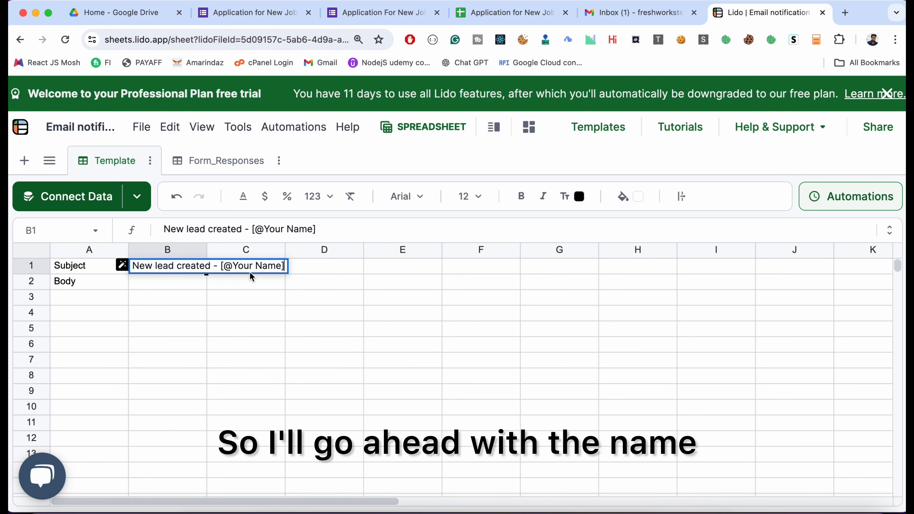
pyautogui.press('Return')
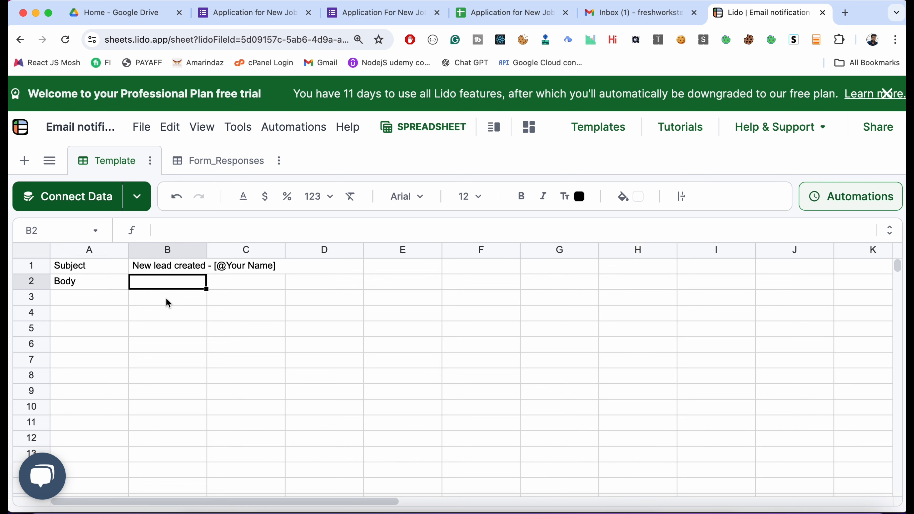
# - Begin the email body in cell B2 with "Hi," and, on a new line, "New lead request submitted"
pyautogui.doubleClick(171, 281)
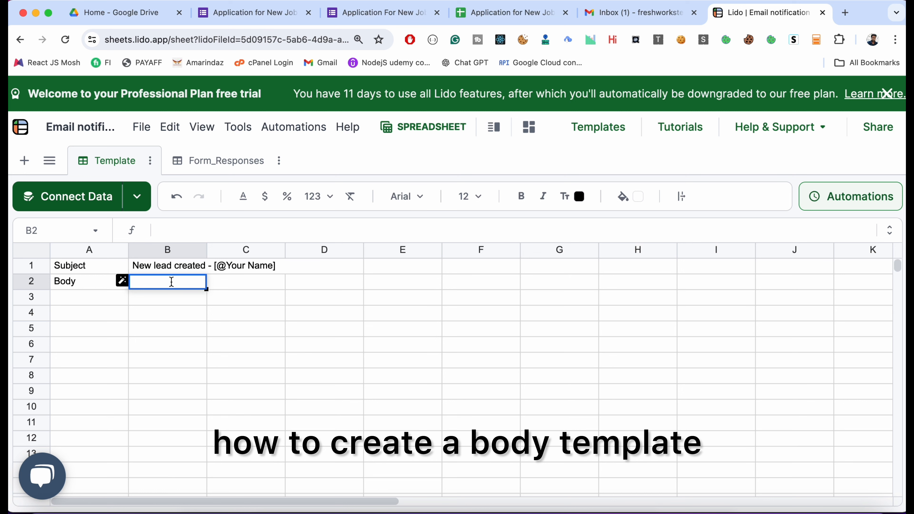
pyautogui.write('Hi,')
pyautogui.hotkey('alt', 'Return')
pyautogui.write('New lea')
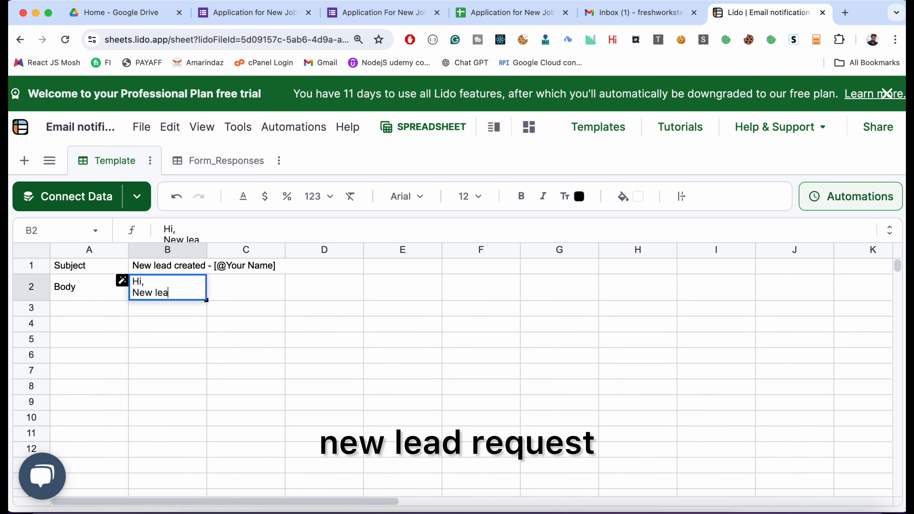
pyautogui.write('d request submitted')
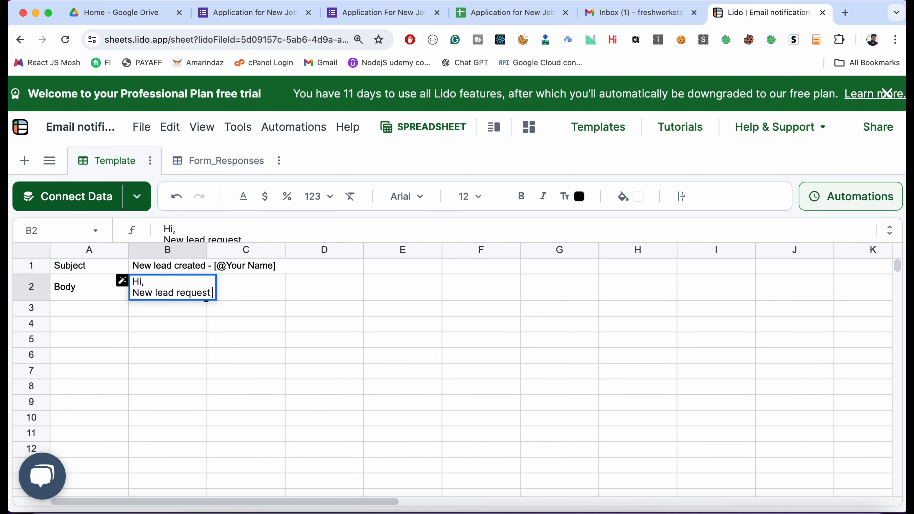
pyautogui.hotkey('alt', 'Return')
pyautogui.hotkey('alt', 'Return')
pyautogui.write('e')
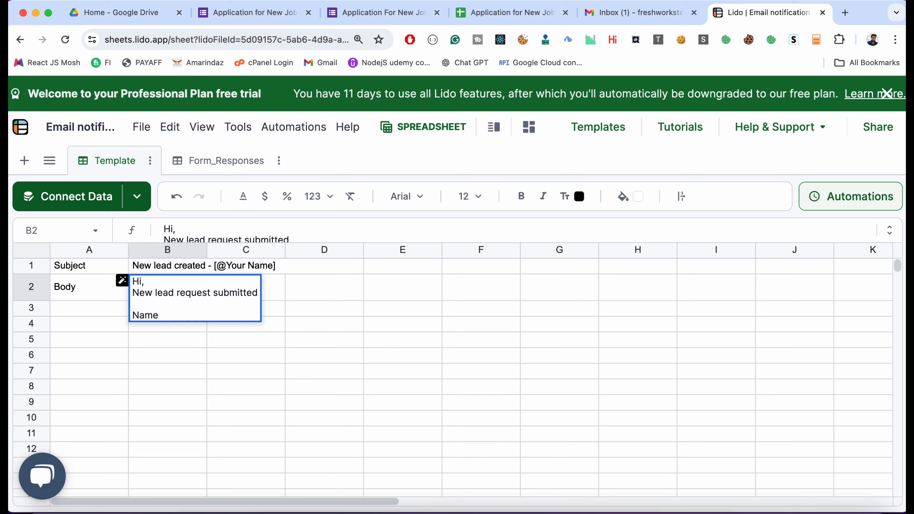
pyautogui.write(': [')
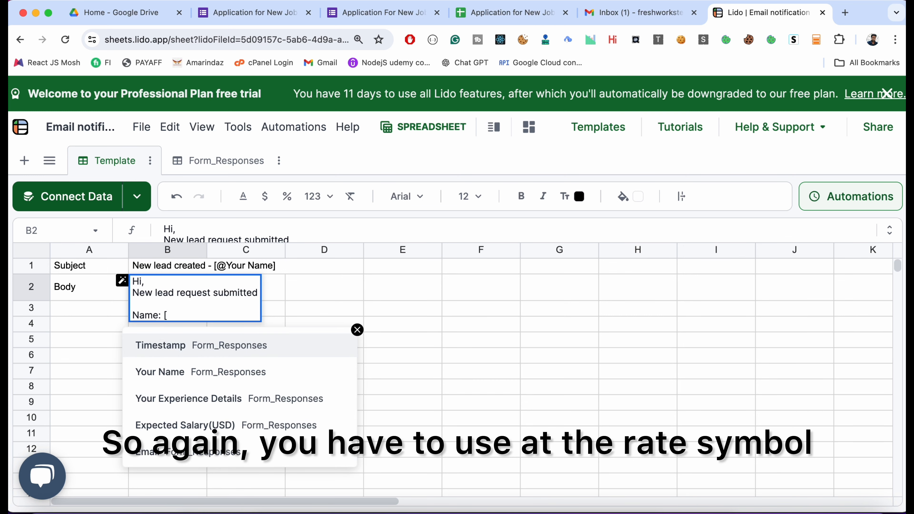
pyautogui.write('@')
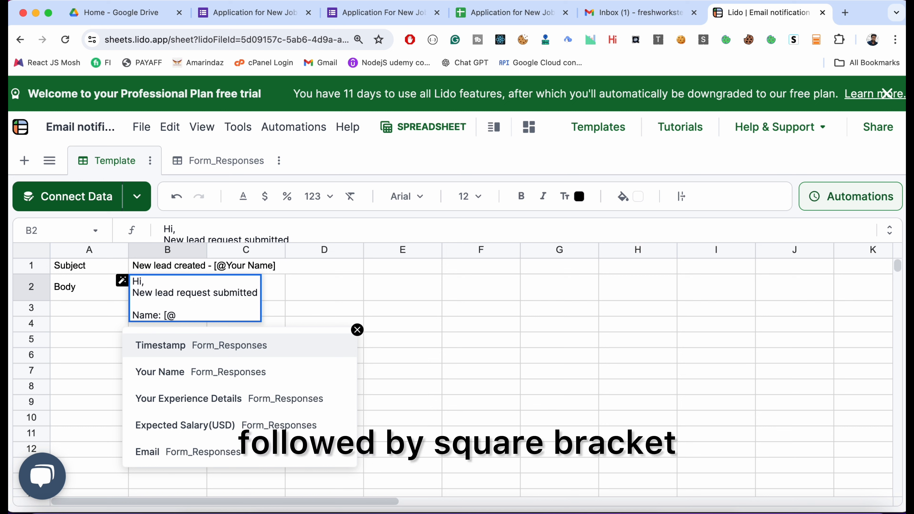
pyautogui.press('BackSpace')
pyautogui.press('BackSpace')
pyautogui.press('BackSpace')
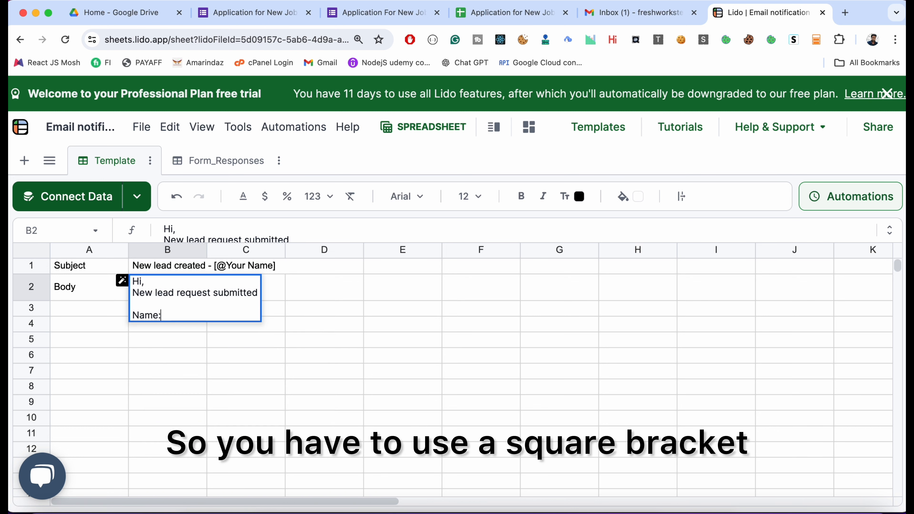
pyautogui.write('[@')
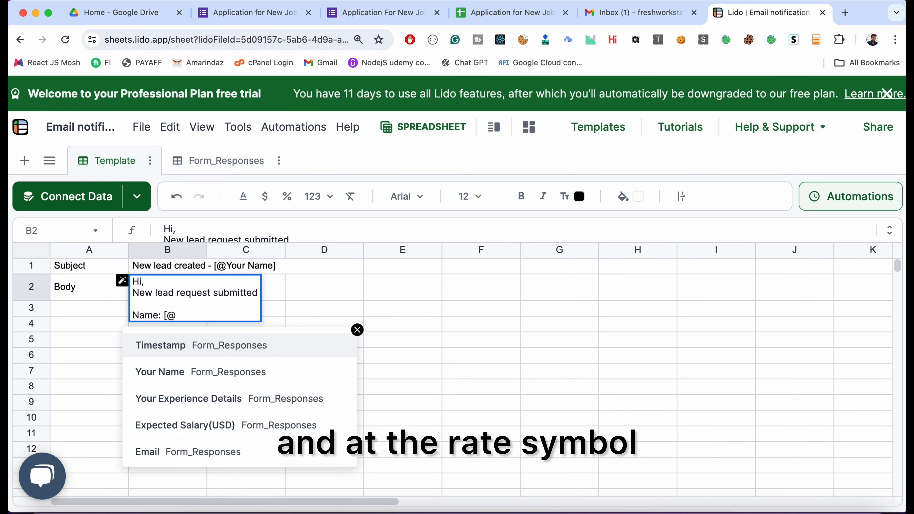
pyautogui.press('Down')
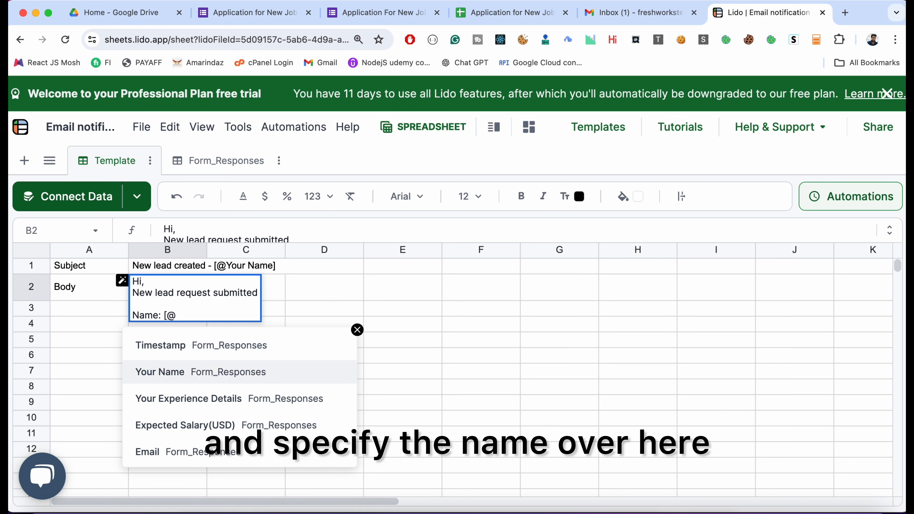
pyautogui.press('Return')
pyautogui.hotkey('alt', 'Return')
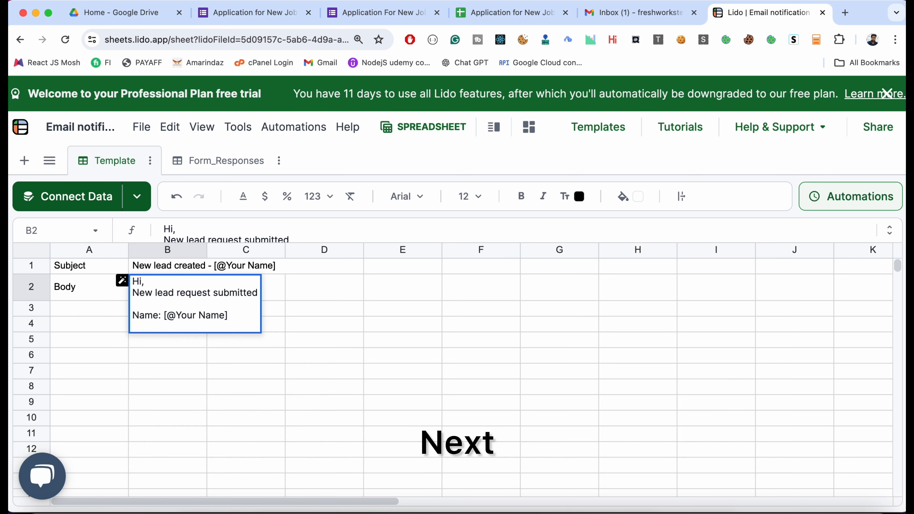
pyautogui.write('Exp')
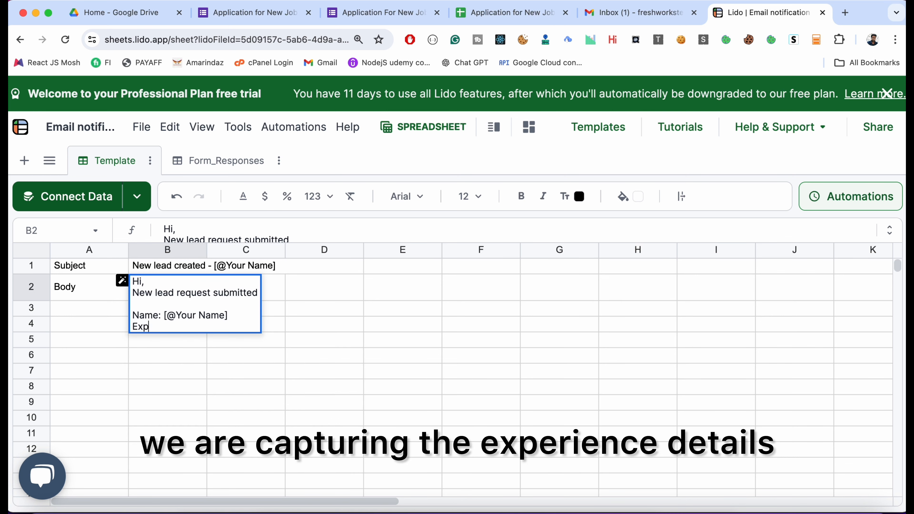
pyautogui.write('er')
pyautogui.press('BackSpace')
pyautogui.press('BackSpace')
pyautogui.write('D')
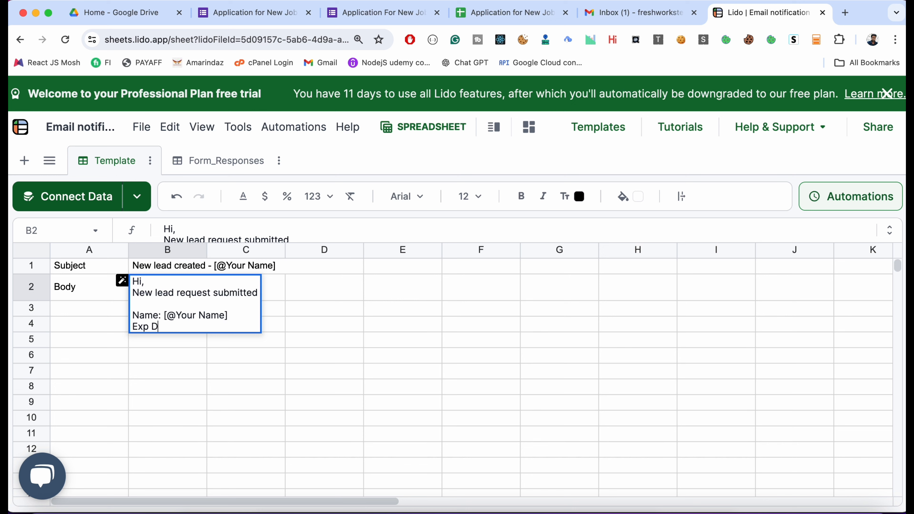
pyautogui.write('etails: [@')
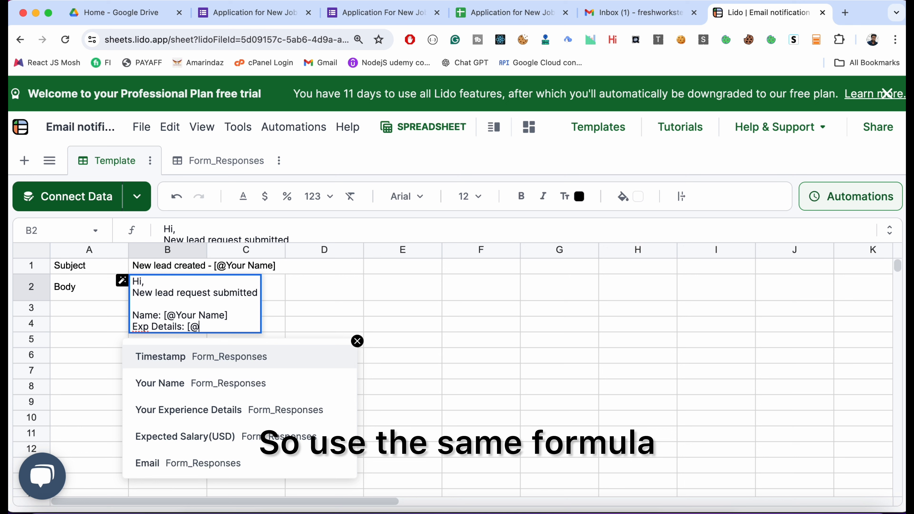
pyautogui.press('Down')
pyautogui.press('Down')
pyautogui.press('Down')
pyautogui.press('Up')
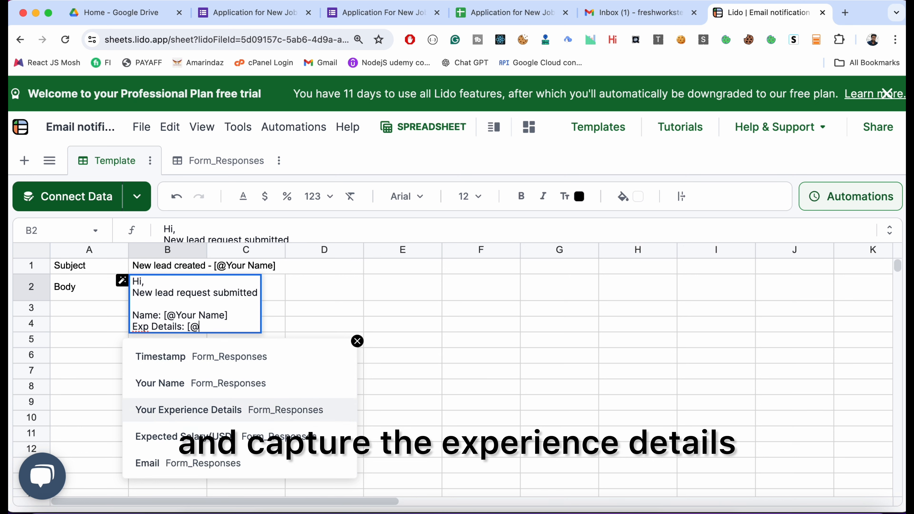
pyautogui.press('Return')
pyautogui.hotkey('shift', 'Return')
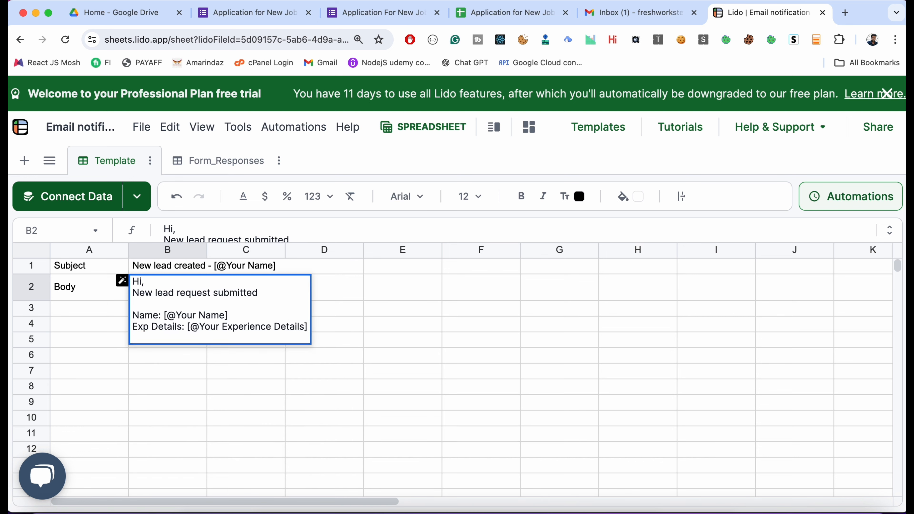
pyautogui.write('Salary')
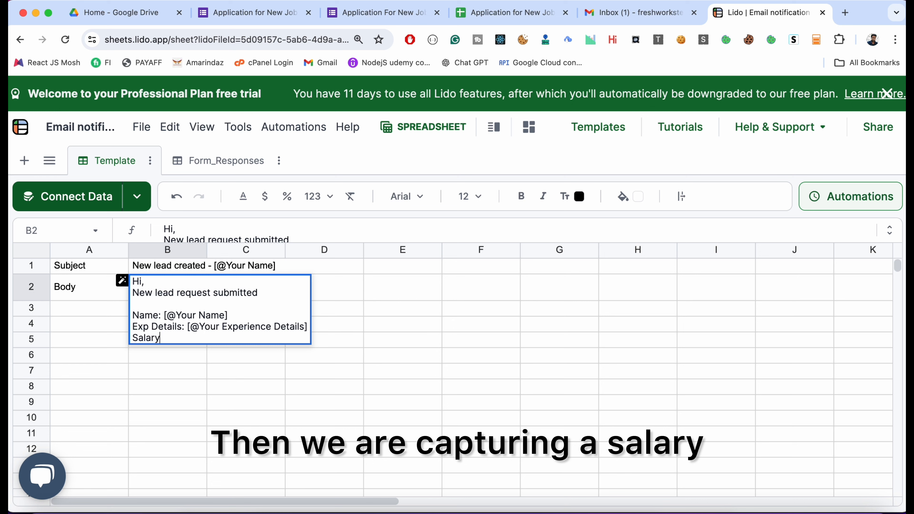
pyautogui.write(': [@Ex')
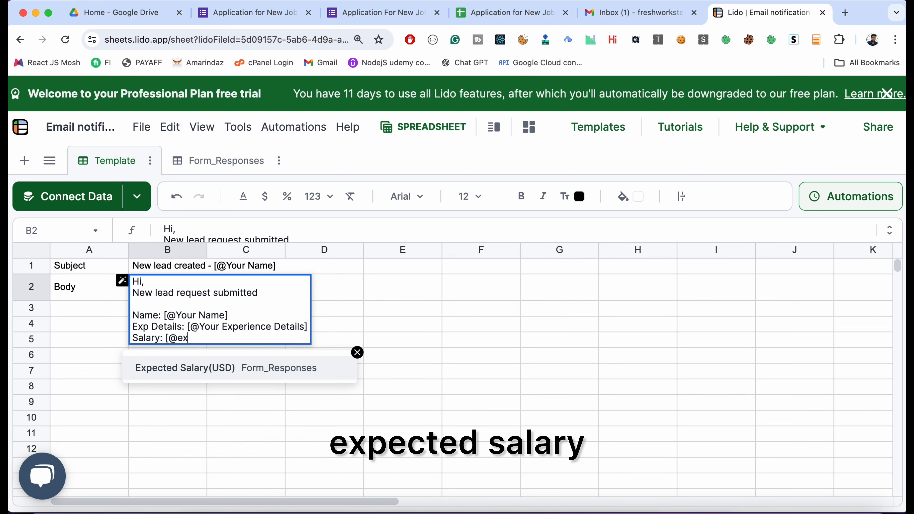
pyautogui.press('Return')
pyautogui.hotkey('shift', 'Return')
pyautogui.write('E')
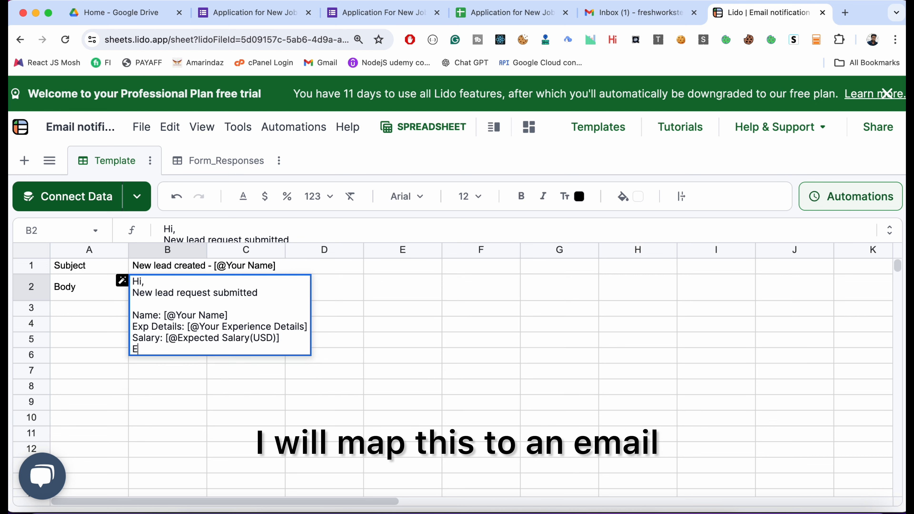
pyautogui.write('mail: [@Email]')
pyautogui.press('Return')
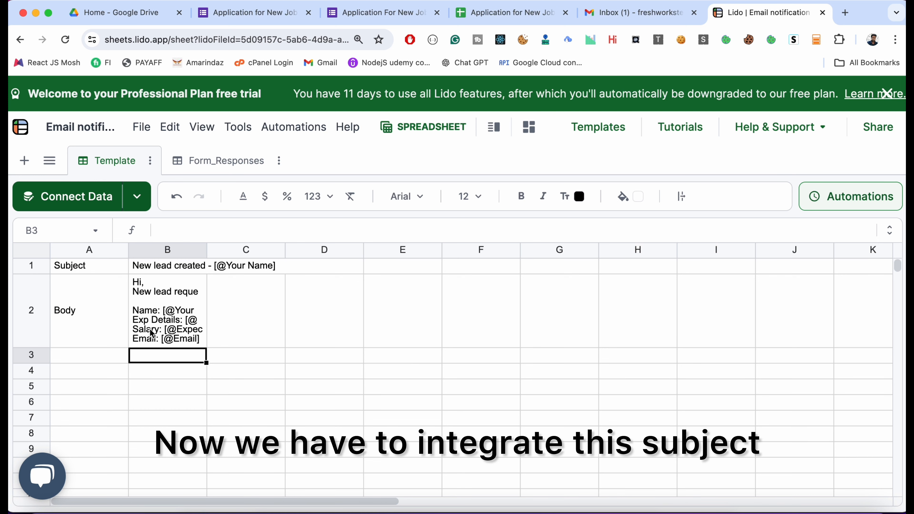
# - On the Form_Responses sheet, add a computed column named "Subject" in column F, beside Email
pyautogui.click(197, 166)
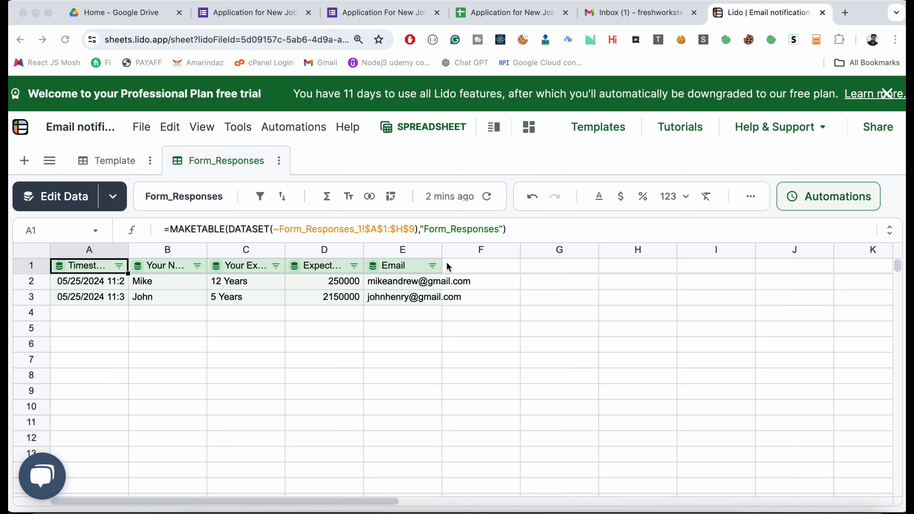
pyautogui.click(492, 272)
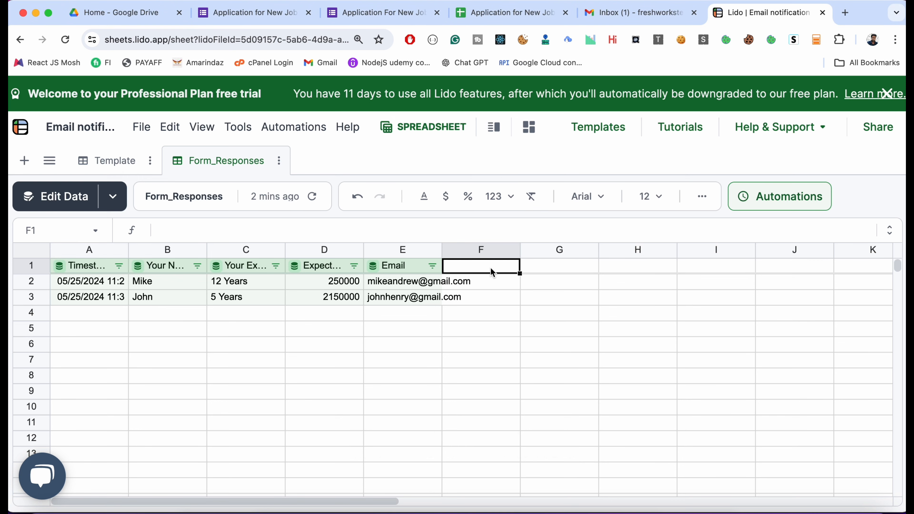
pyautogui.write('Subject')
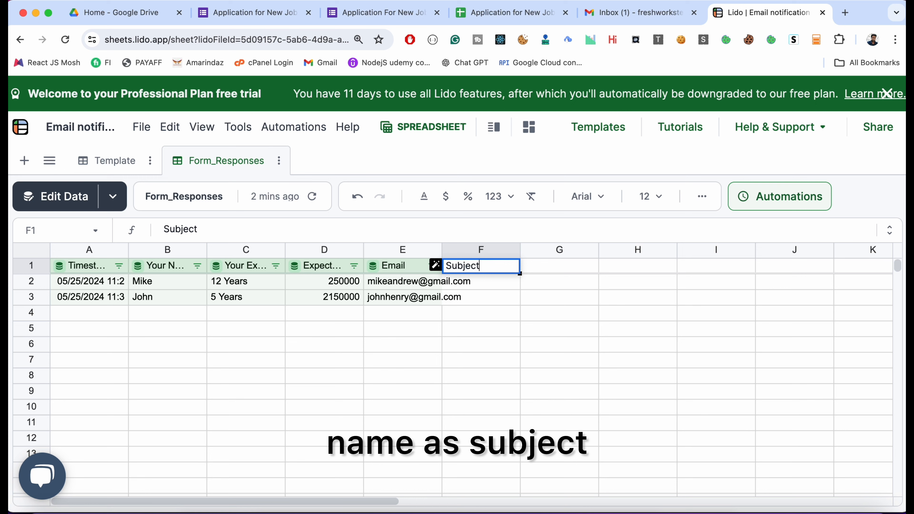
pyautogui.press('Return')
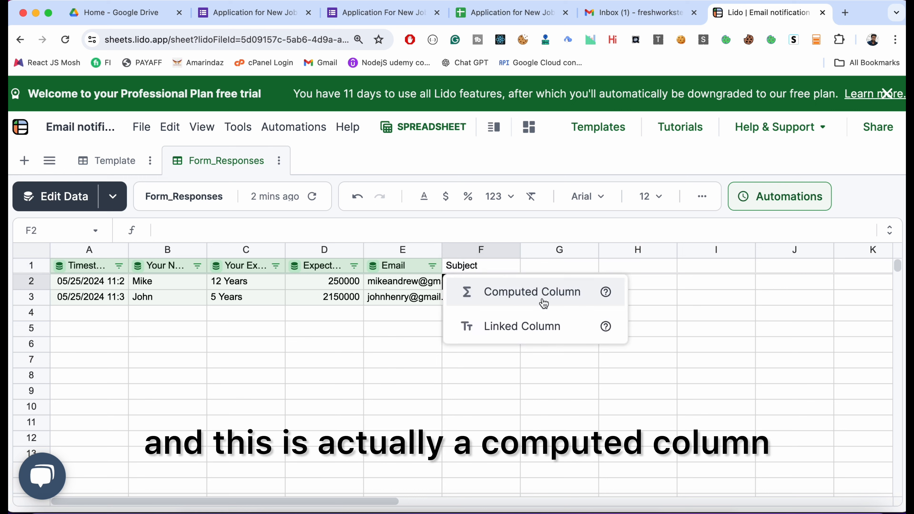
pyautogui.click(552, 294)
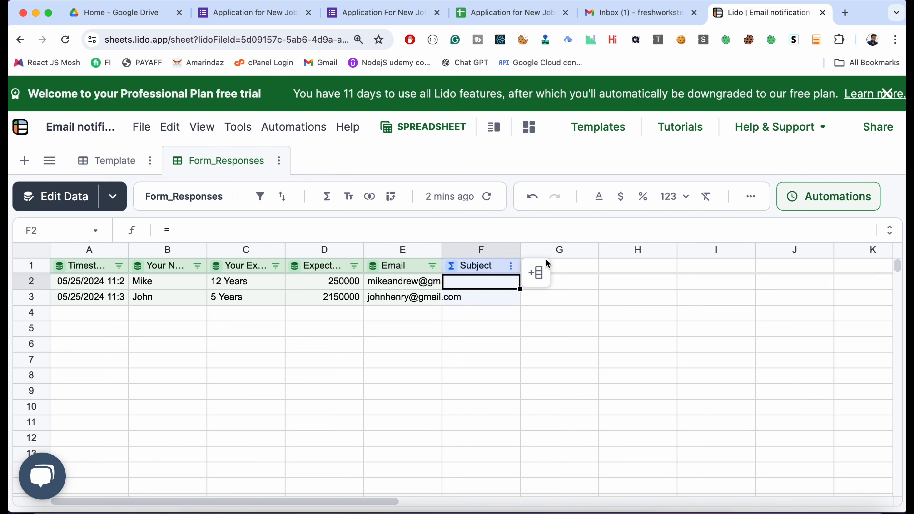
# - Add a computed column named "Body" in column G, beside Subject
pyautogui.click(577, 266)
pyautogui.write('Body')
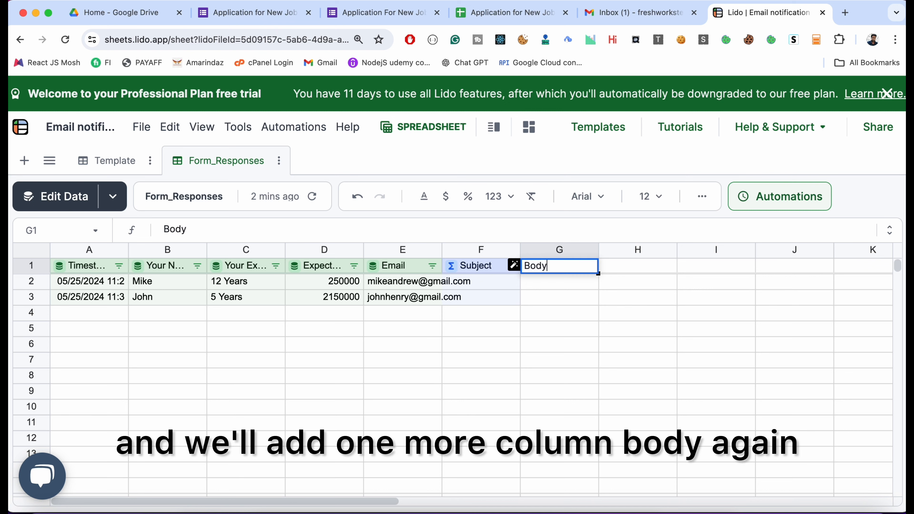
pyautogui.press('Tab')
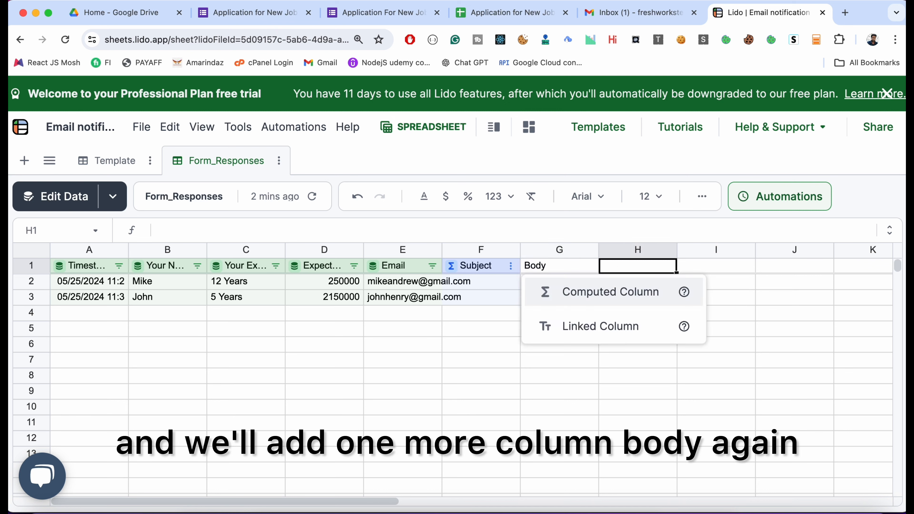
pyautogui.click(590, 290)
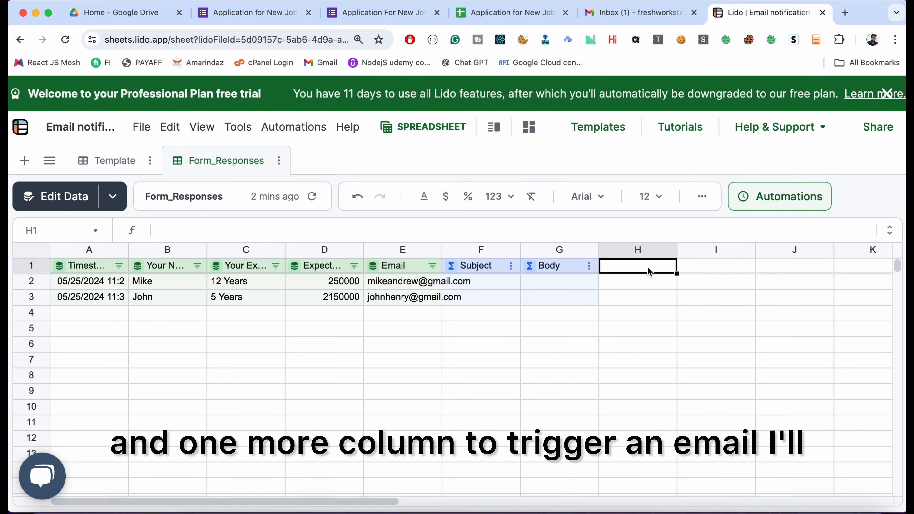
# - Add a computed column named "Email Trigger" in column H, beside Body
pyautogui.write('Email T')
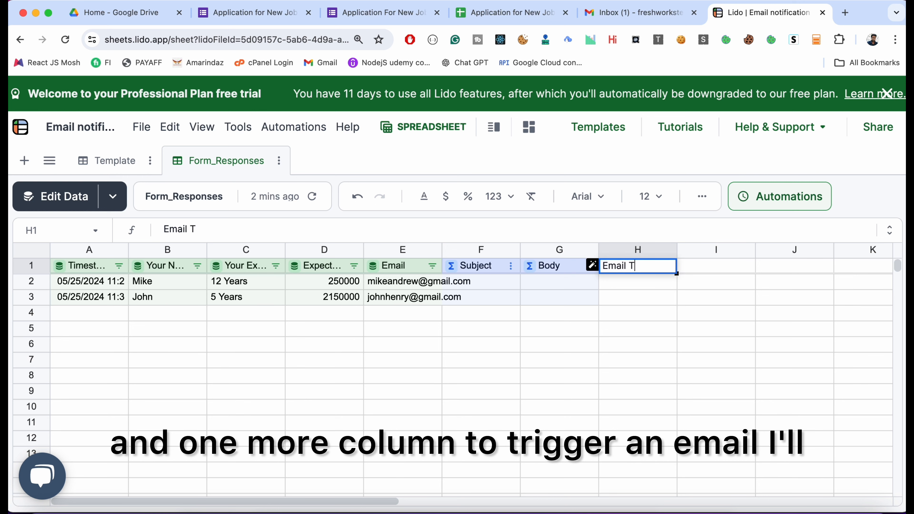
pyautogui.write('rigger')
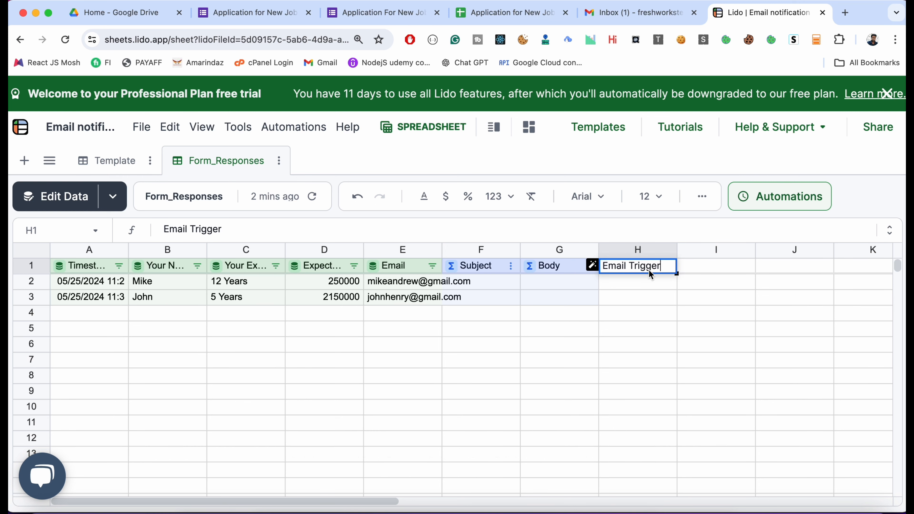
pyautogui.press('Return')
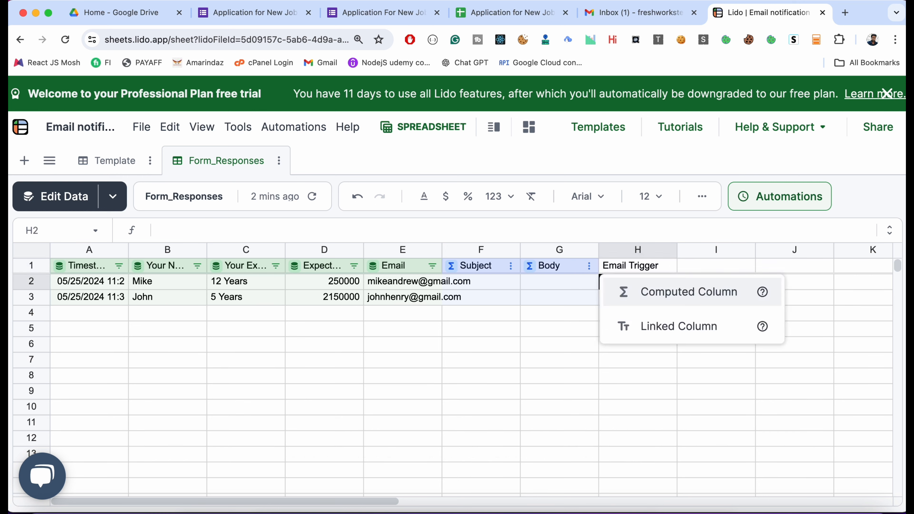
pyautogui.click(658, 293)
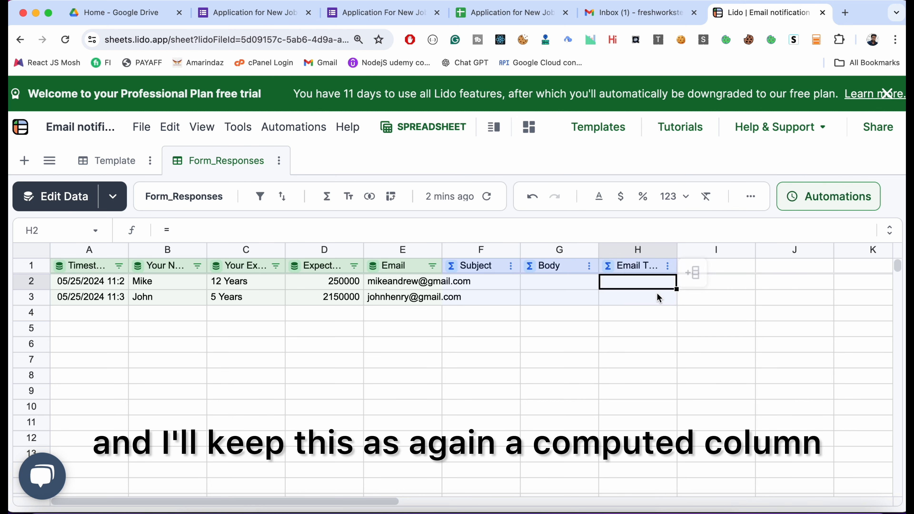
# - Add a linked column named "Status" in column I and save Email as its ID column
pyautogui.click(736, 271)
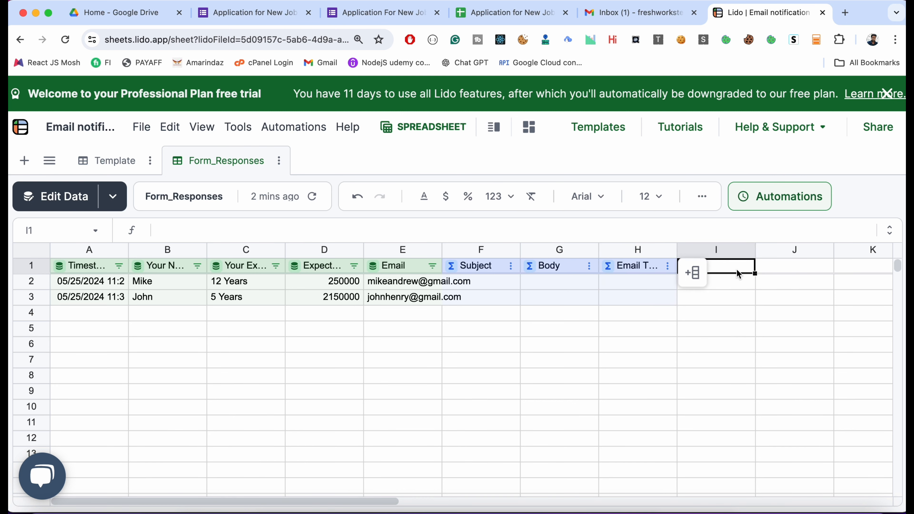
pyautogui.write('Status')
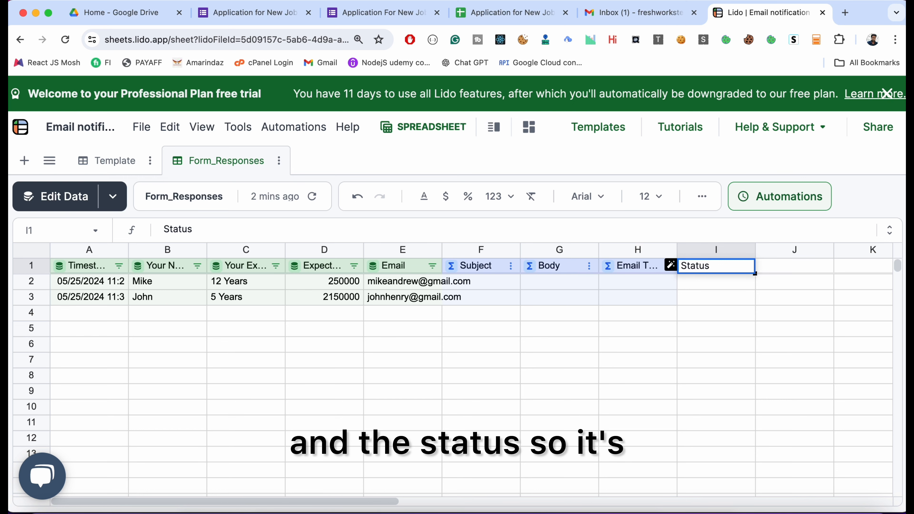
pyautogui.press('Return')
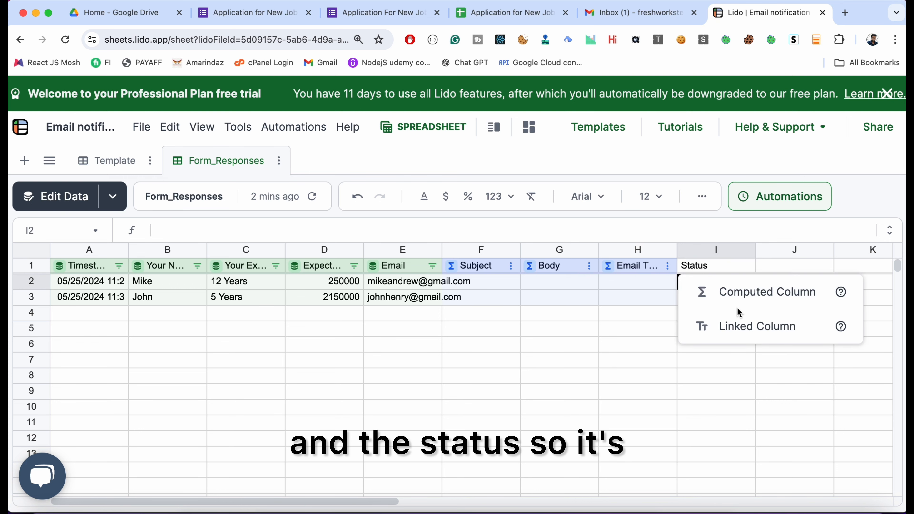
pyautogui.click(734, 327)
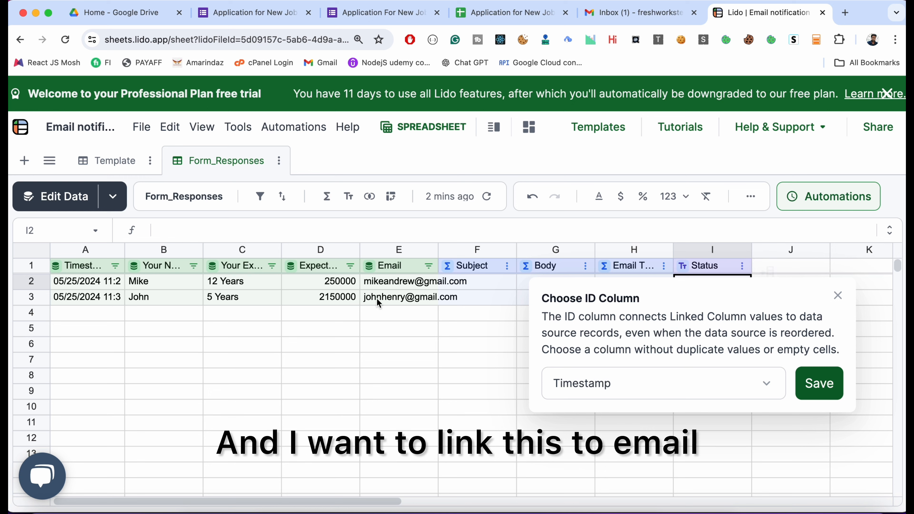
pyautogui.click(630, 387)
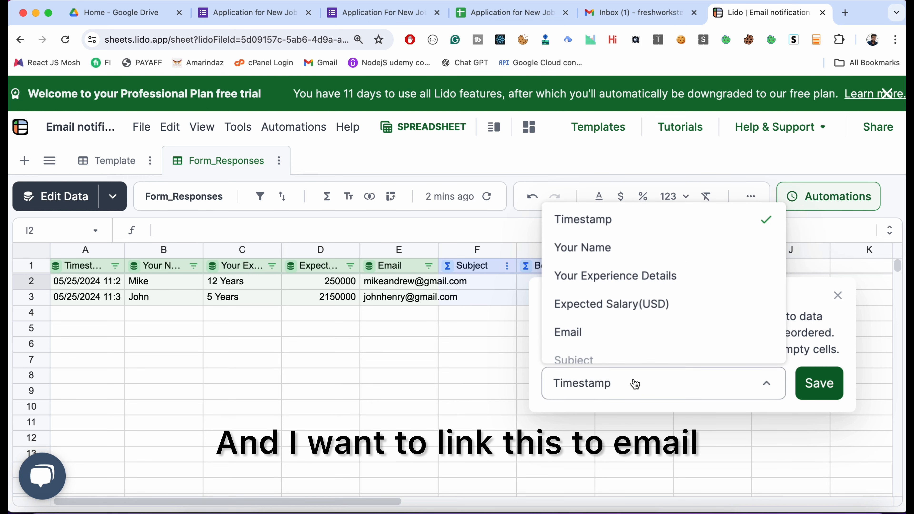
pyautogui.click(639, 336)
pyautogui.click(831, 393)
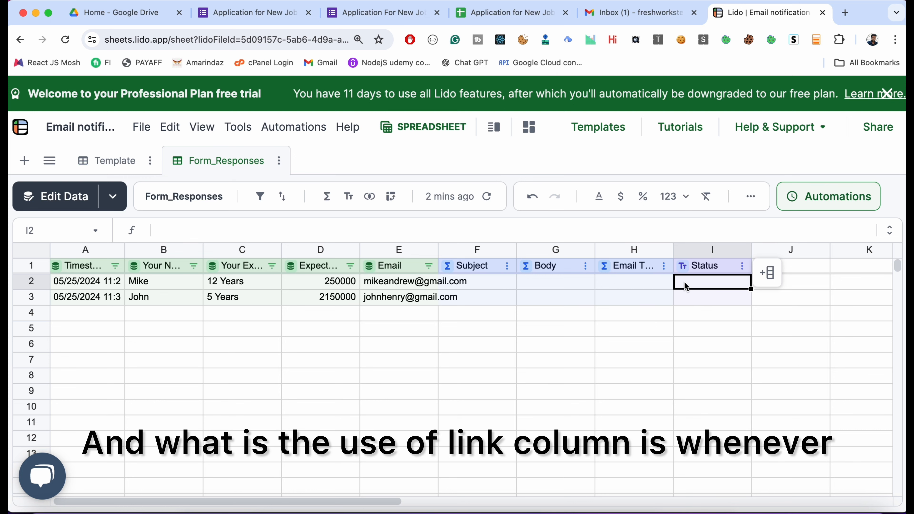
# - Check the response rows in the source Google Sheet and return to the Lido spreadsheet
pyautogui.click(468, 15)
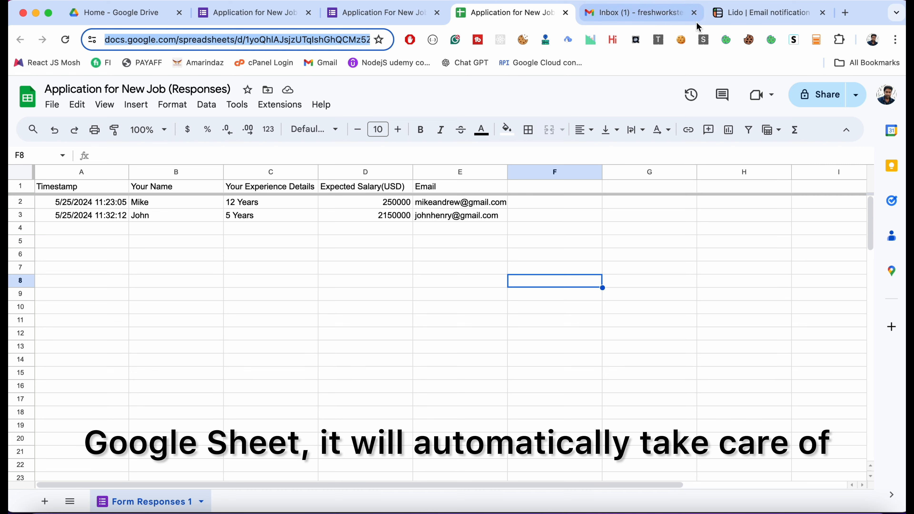
pyautogui.click(766, 12)
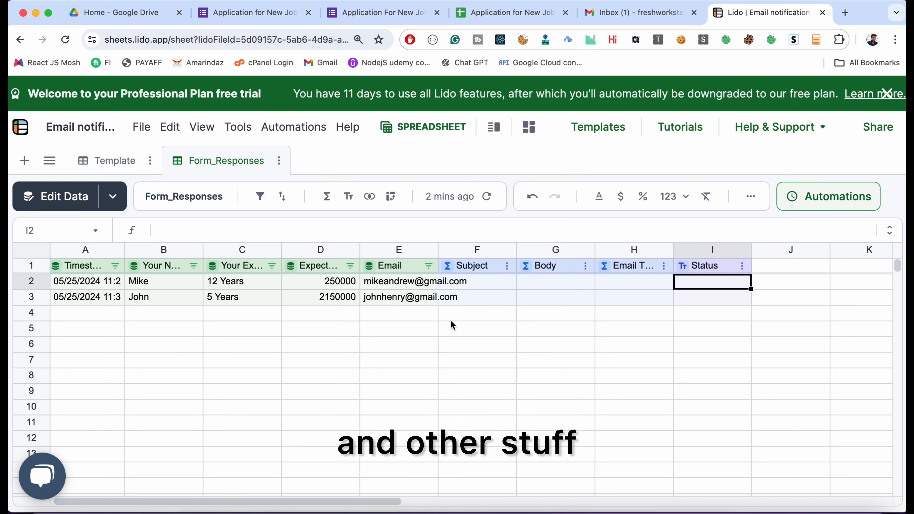
# - Enter =STRINGTEMPLATE(Template!B1) in the first Subject cell, F2, picking the subject template cell as its argument
pyautogui.click(468, 284)
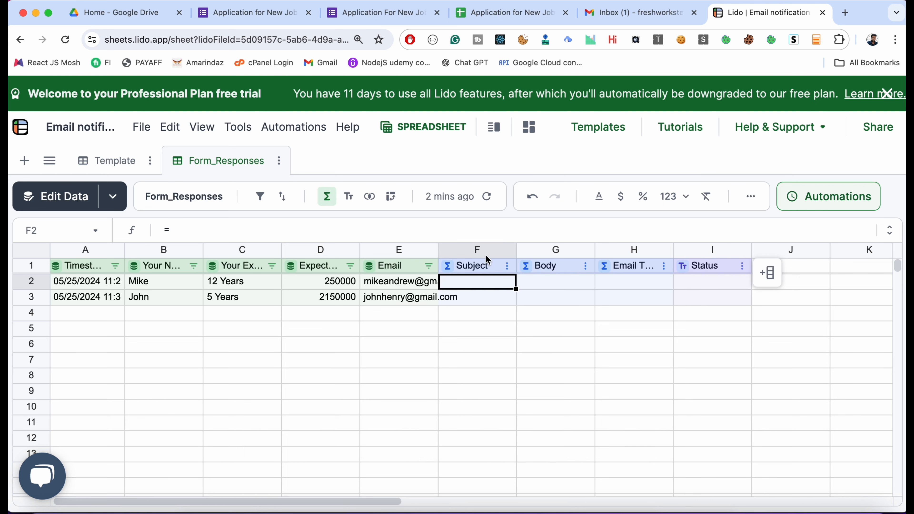
pyautogui.doubleClick(452, 280)
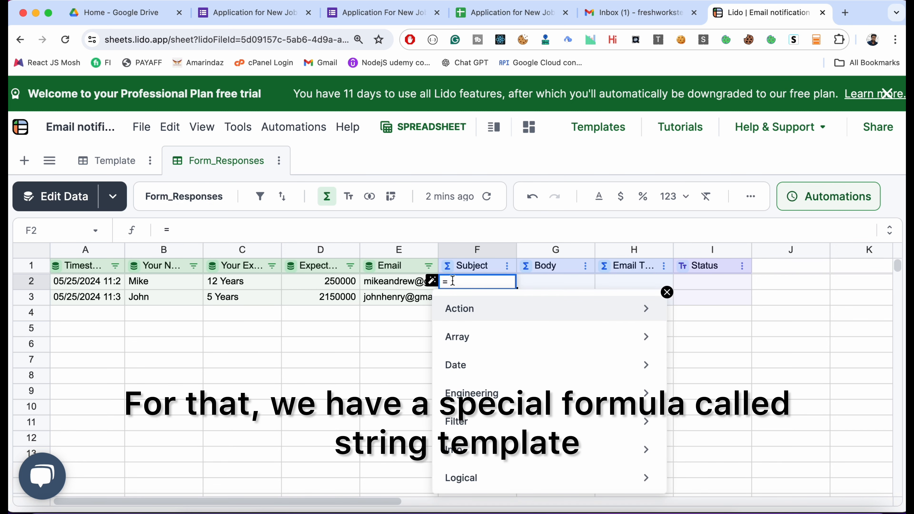
pyautogui.write('str')
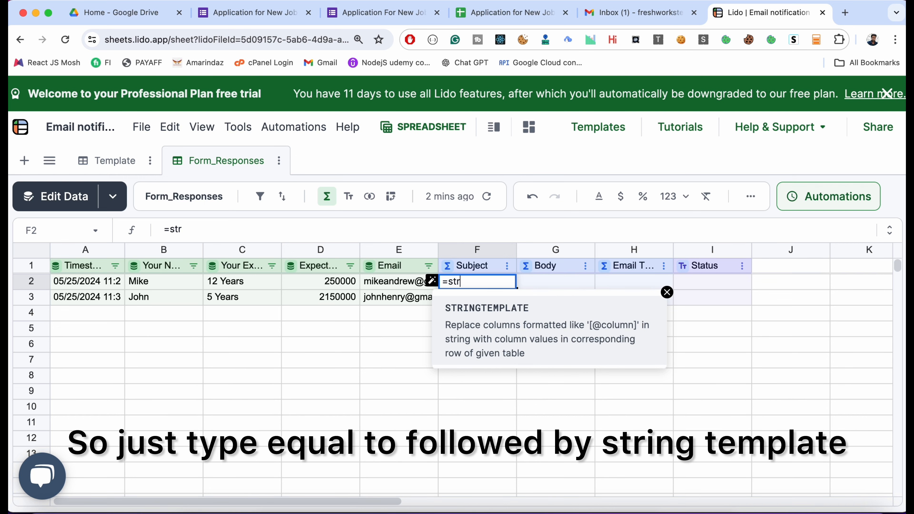
pyautogui.press('Tab')
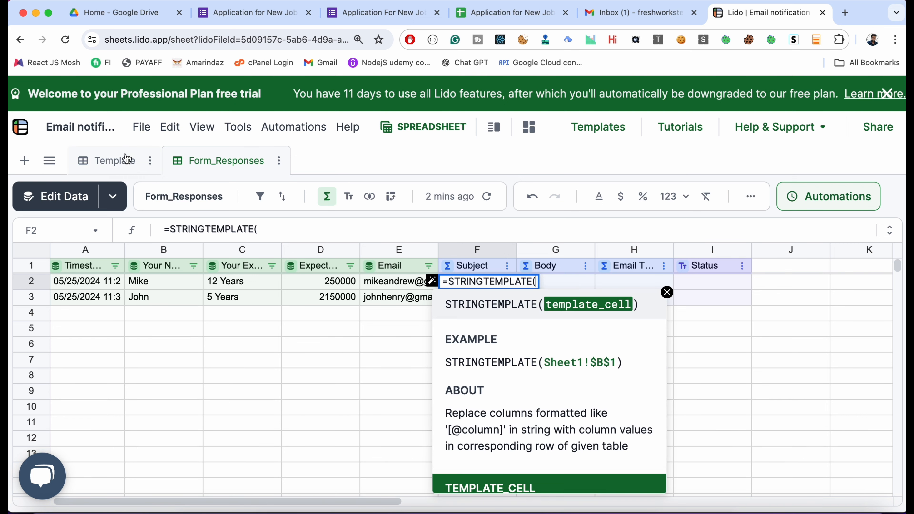
pyautogui.click(117, 160)
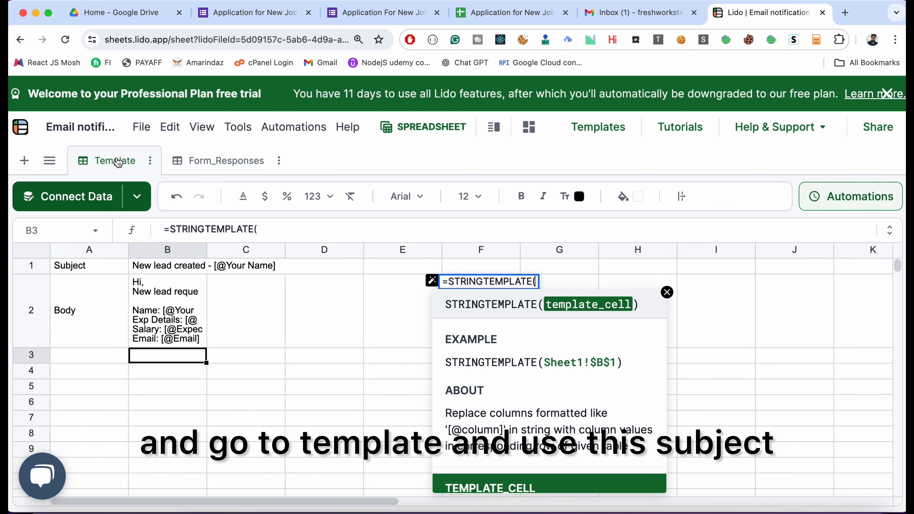
pyautogui.click(148, 271)
pyautogui.write(')')
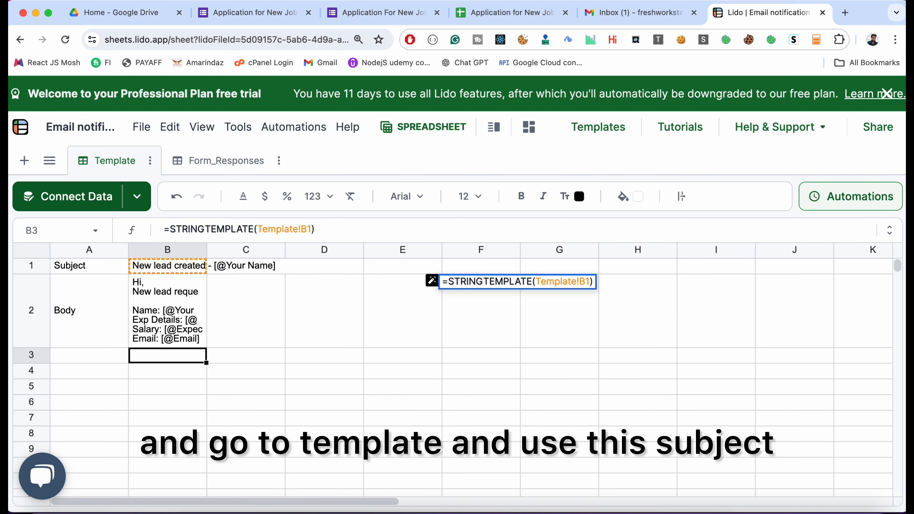
pyautogui.press('Return')
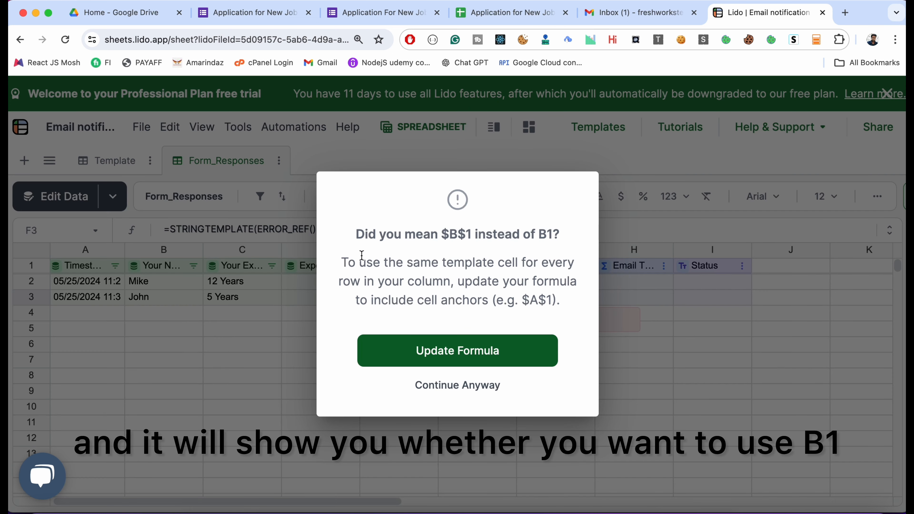
# - Update the Subject formula to the anchored reference $B$1 and widen the Subject column slightly
pyautogui.moveTo(552, 236); pyautogui.dragTo(540, 235)
pyautogui.moveTo(438, 234); pyautogui.dragTo(475, 235)
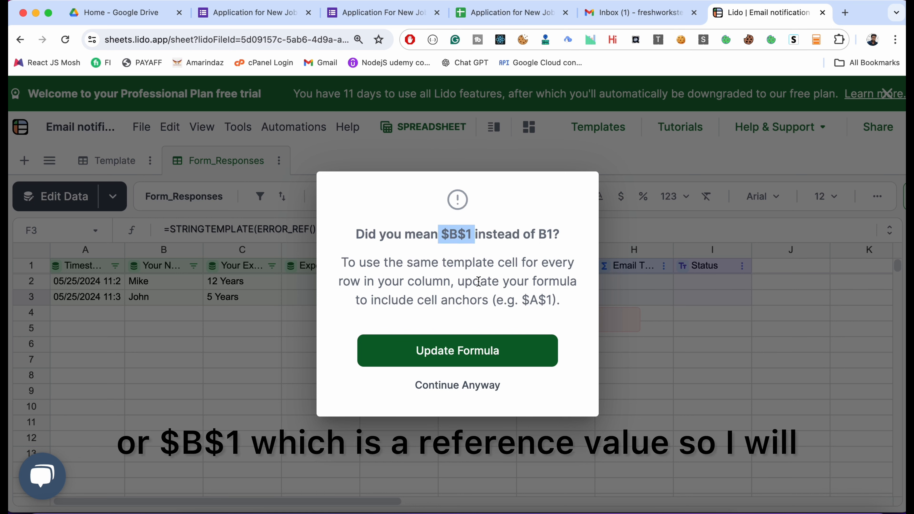
pyautogui.click(475, 350)
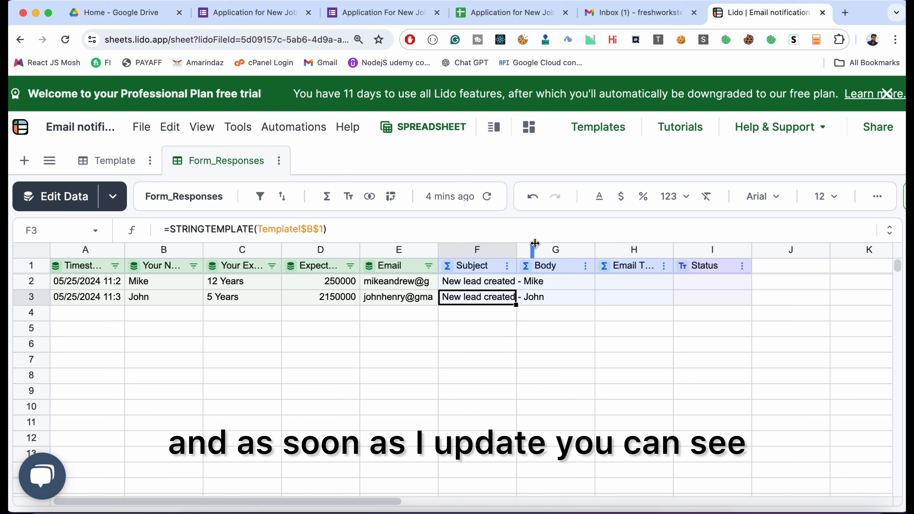
pyautogui.moveTo(534, 244); pyautogui.dragTo(540, 243)
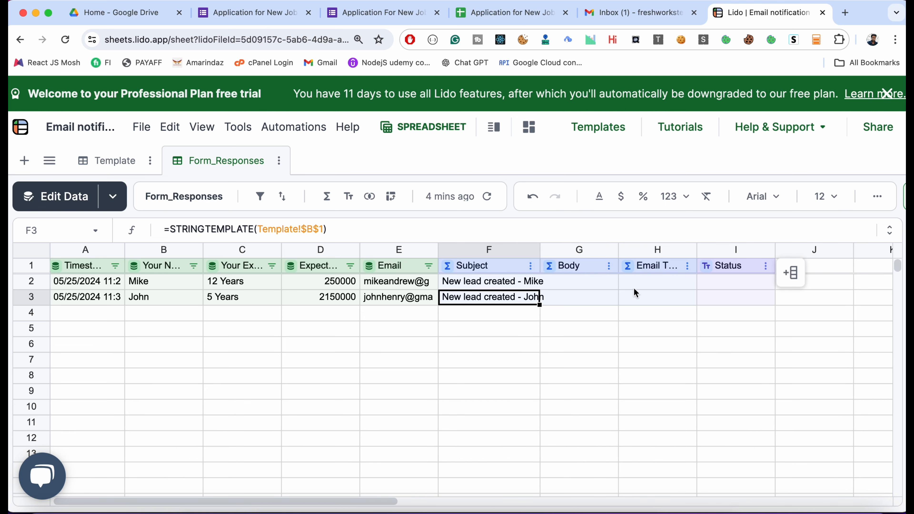
# - Fill the Body column from G2 with =STRINGTEMPLATE on the body template cell Template!B2, updating the reference to the anchored $B$2
pyautogui.click(564, 286)
pyautogui.write('=str')
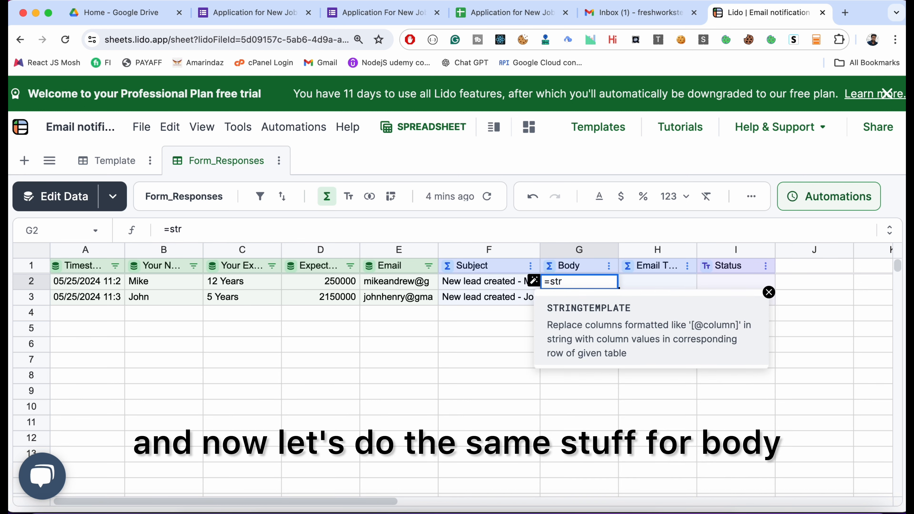
pyautogui.press('Tab')
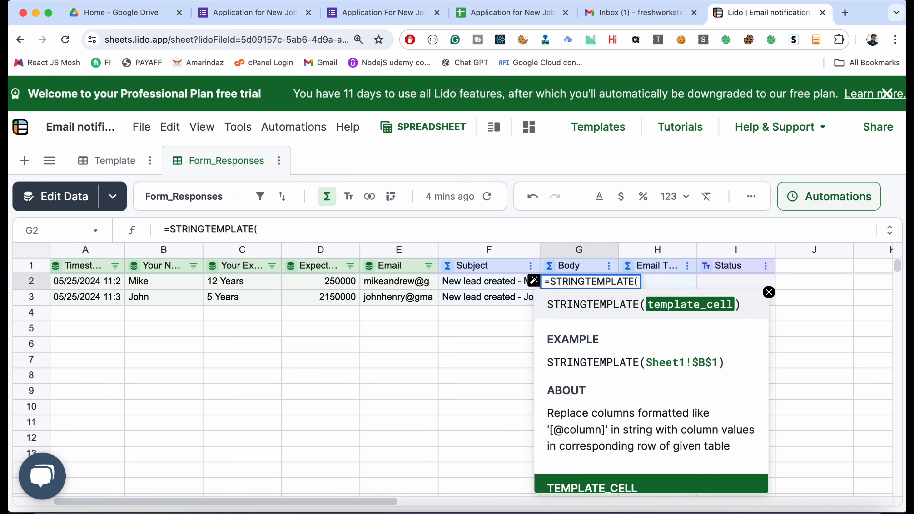
pyautogui.click(98, 158)
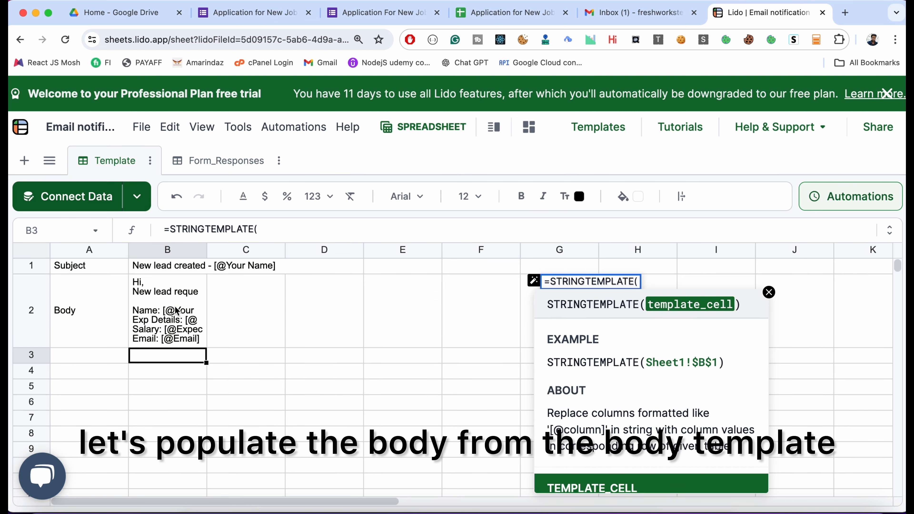
pyautogui.click(177, 310)
pyautogui.write(')')
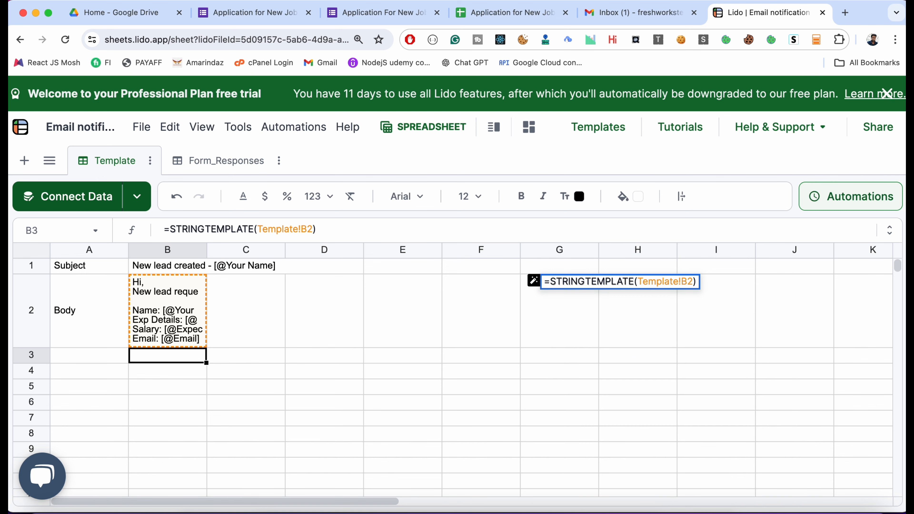
pyautogui.press('Return')
pyautogui.click(470, 365)
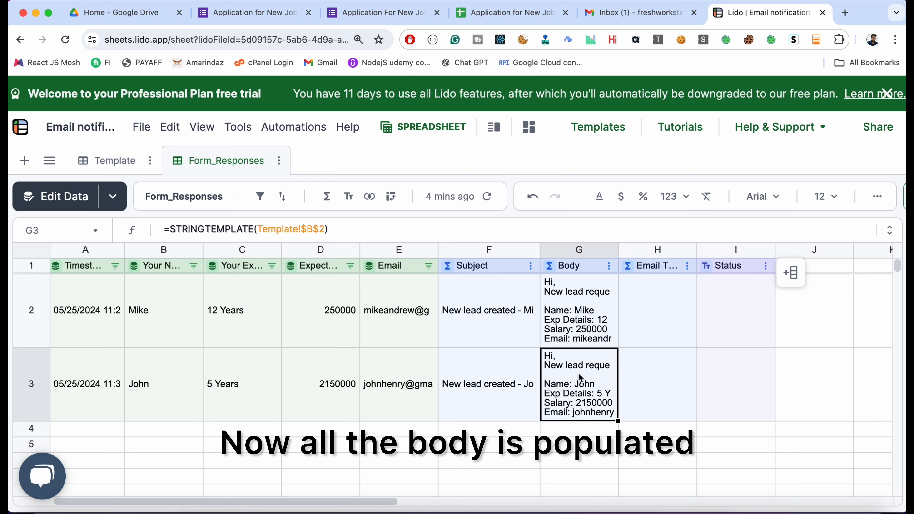
# - Widen the Body column and begin the first Email Trigger formula in H2 with the condition =IF(I2<>"success",
pyautogui.moveTo(619, 248); pyautogui.dragTo(673, 249)
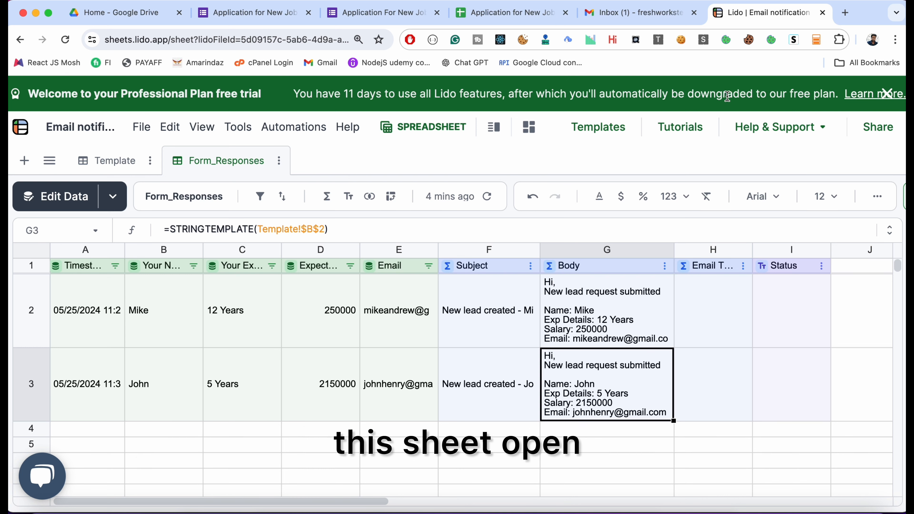
pyautogui.click(706, 321)
pyautogui.write('=')
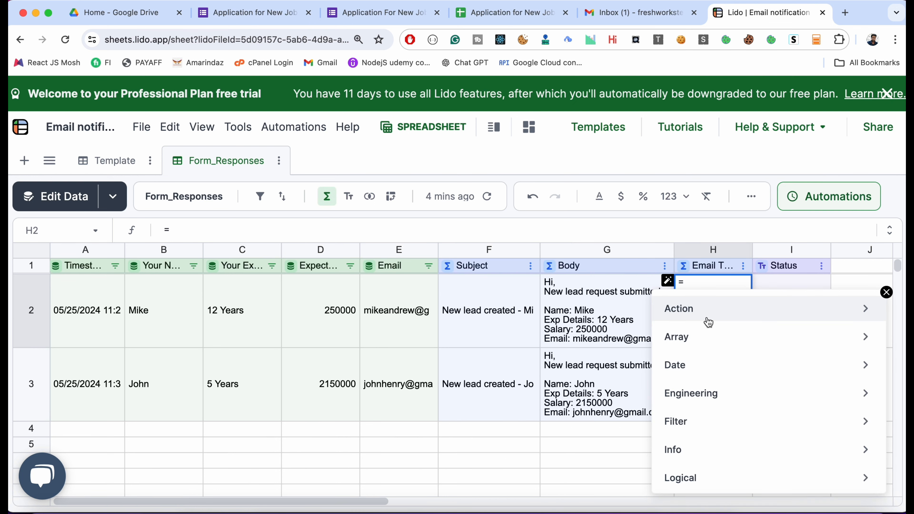
pyautogui.write('if')
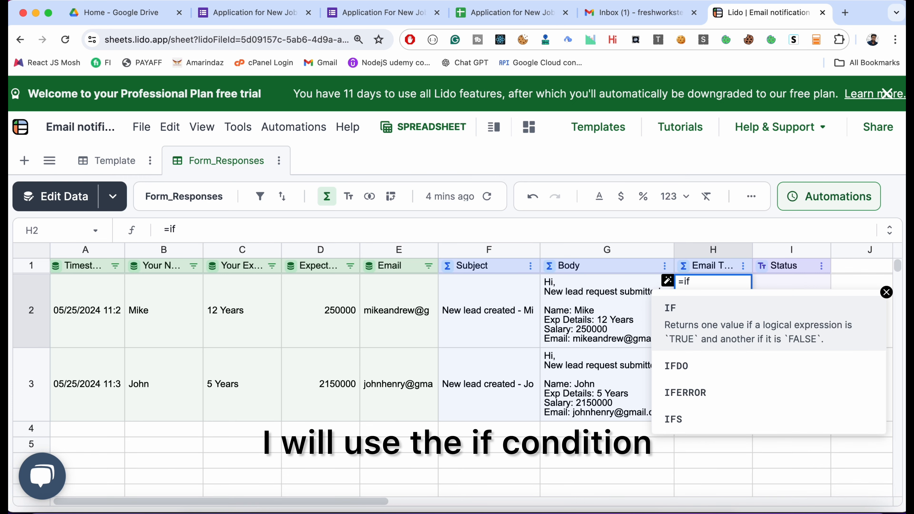
pyautogui.press('Tab')
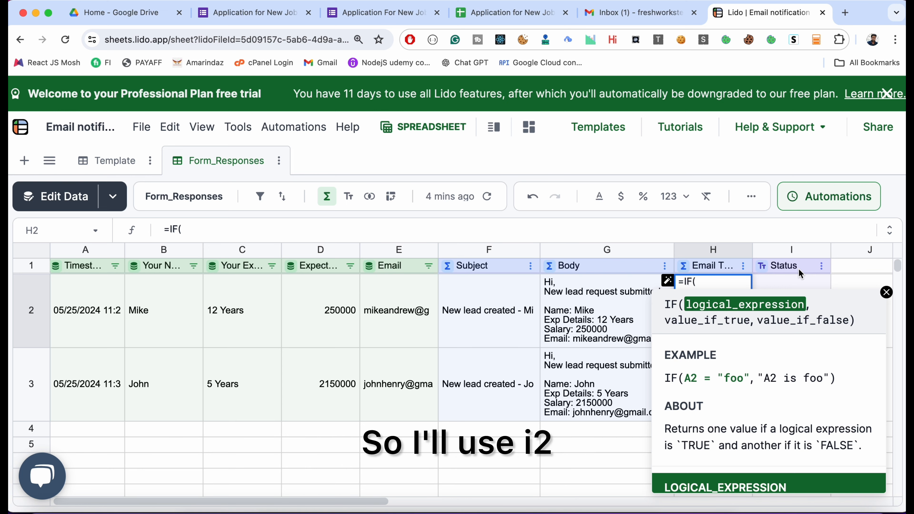
pyautogui.write('I3')
pyautogui.press('BackSpace')
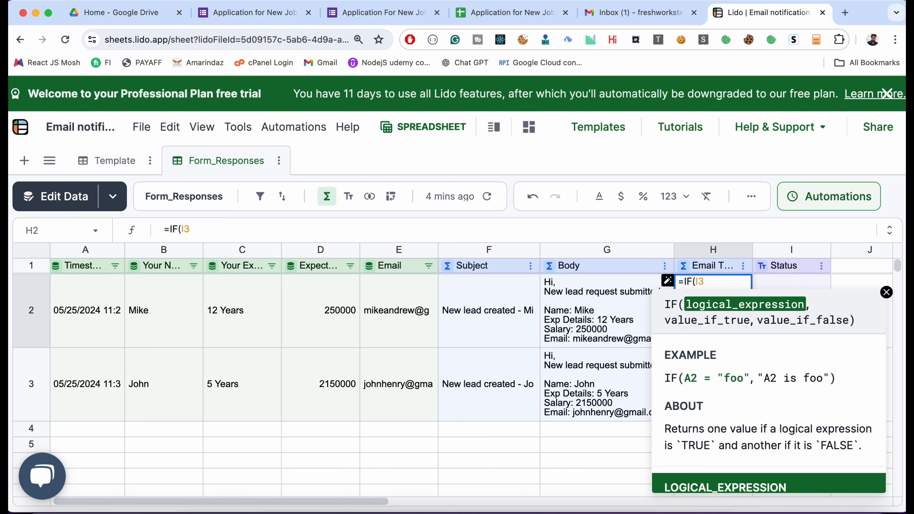
pyautogui.write('2<>"succe')
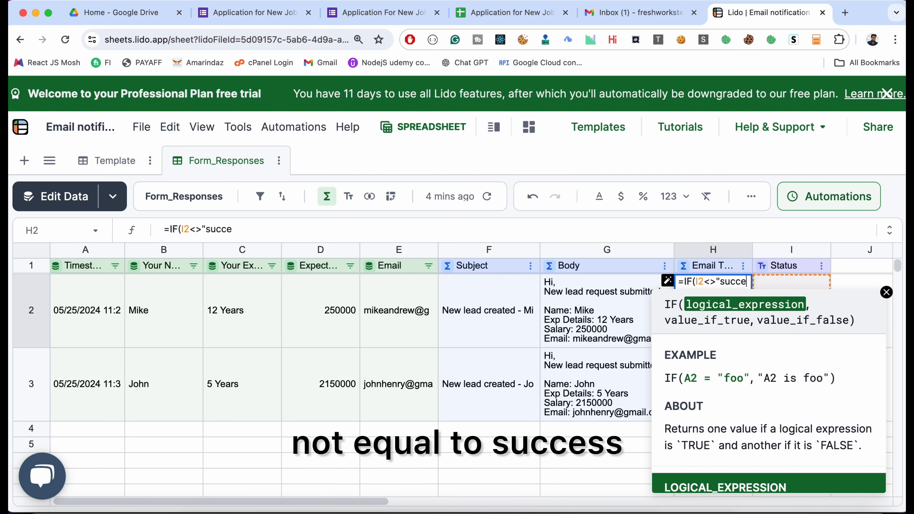
pyautogui.write('ss",')
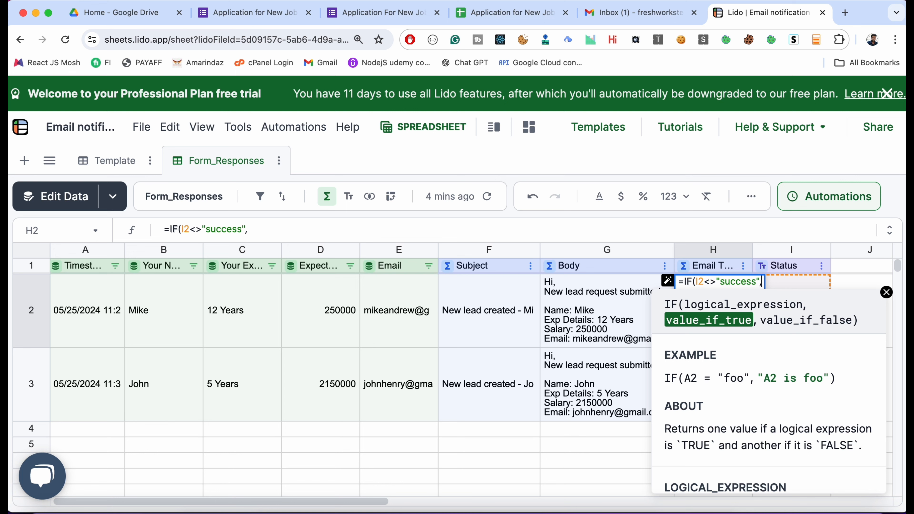
# - Add SENDGMAIL as the formula's value if true, using the connected Gmail account as the sending credential
pyautogui.write('SE')
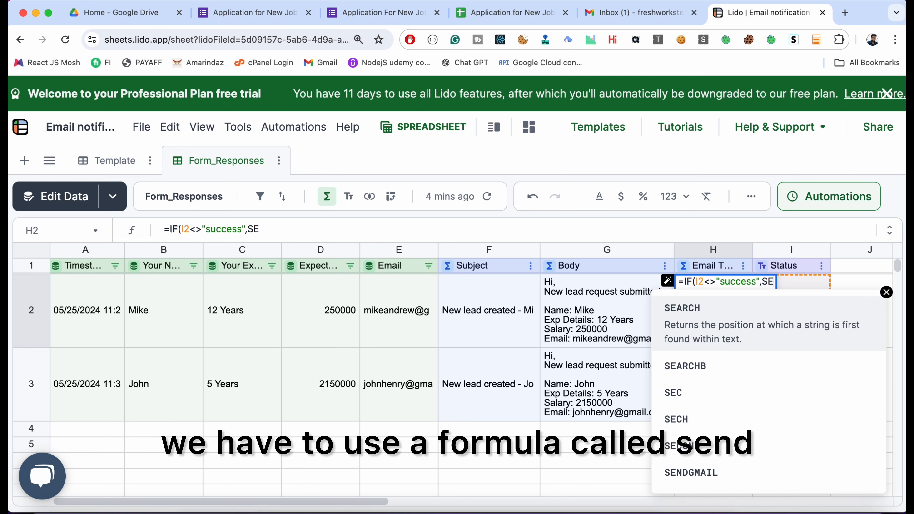
pyautogui.write('NE')
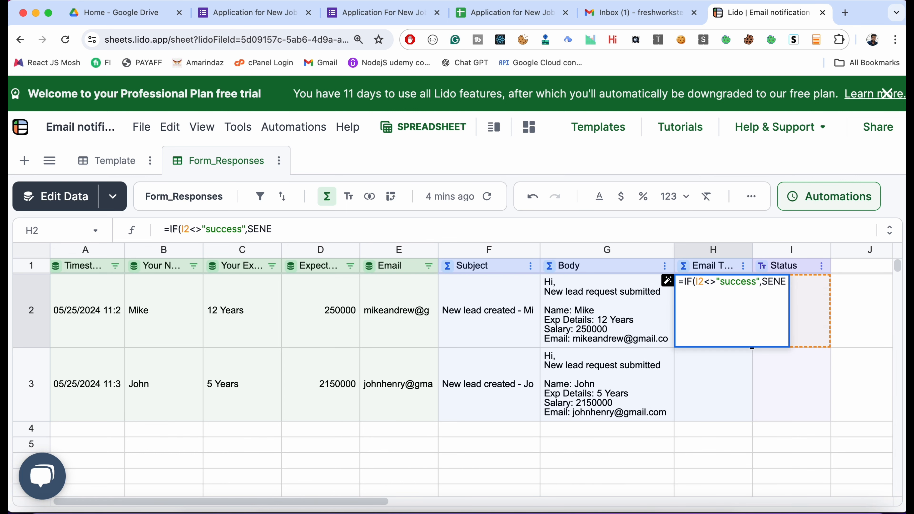
pyautogui.press('BackSpace')
pyautogui.write('D')
pyautogui.press('Tab')
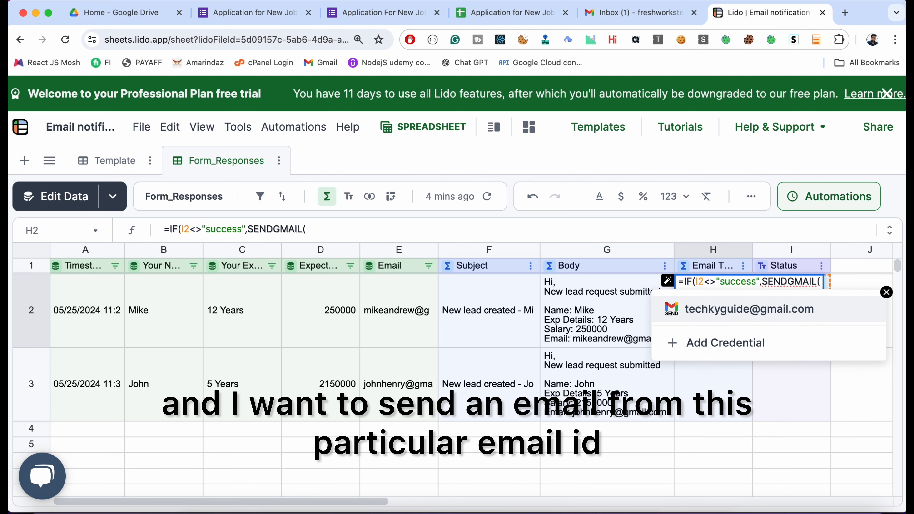
pyautogui.press('Tab')
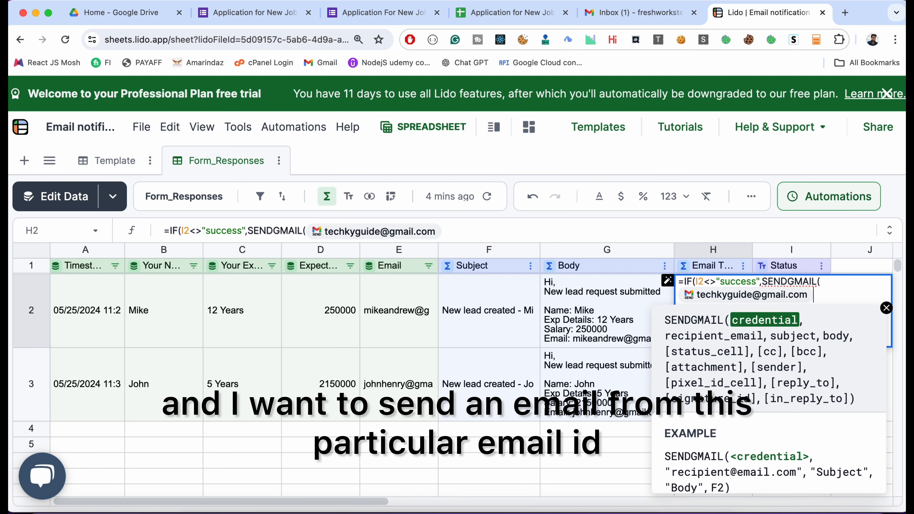
pyautogui.write(',')
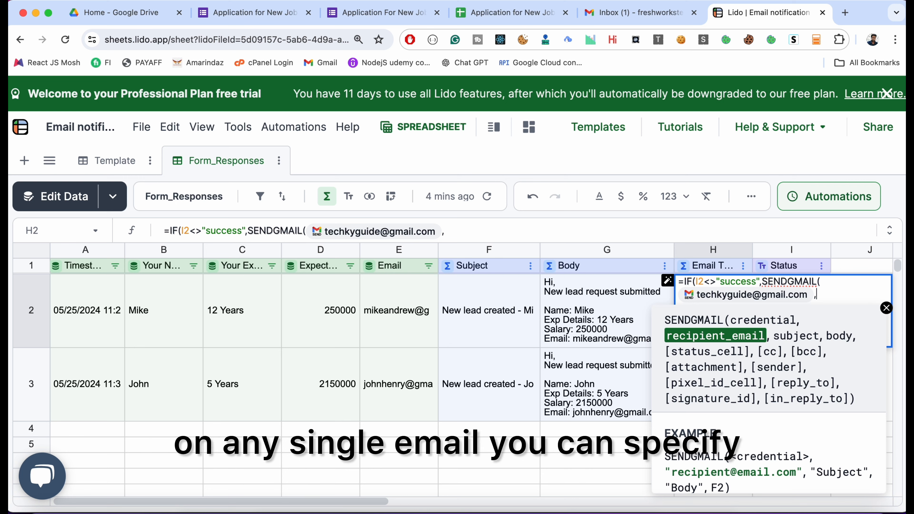
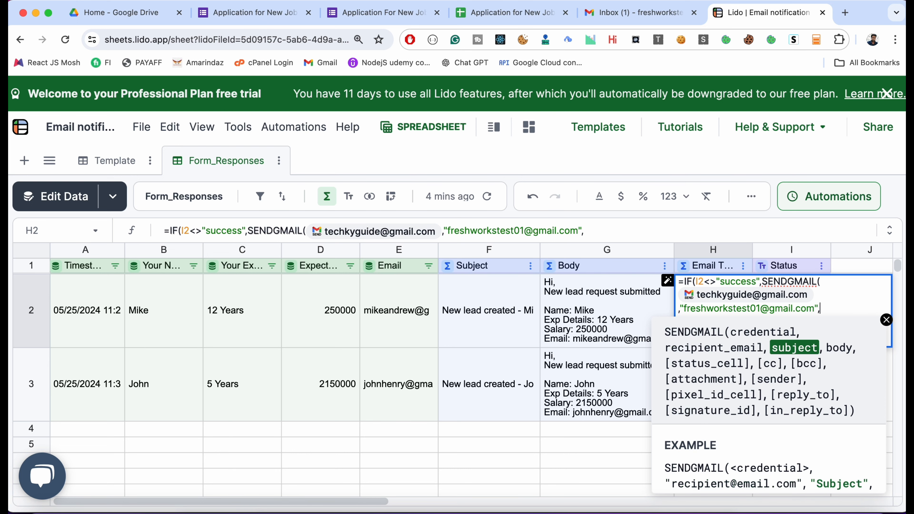
# - Complete SENDGMAIL with F2 as the subject, G2 as the body and I2 as the status cell
pyautogui.click(485, 315)
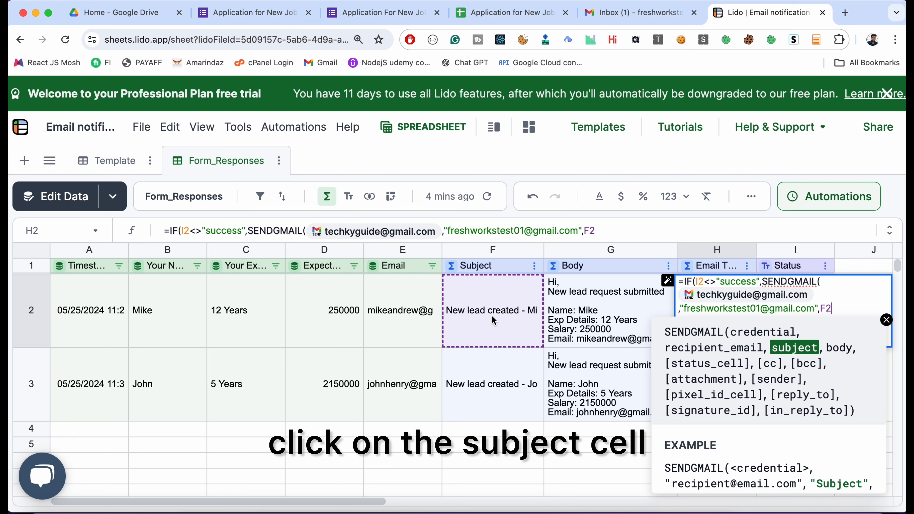
pyautogui.write(',')
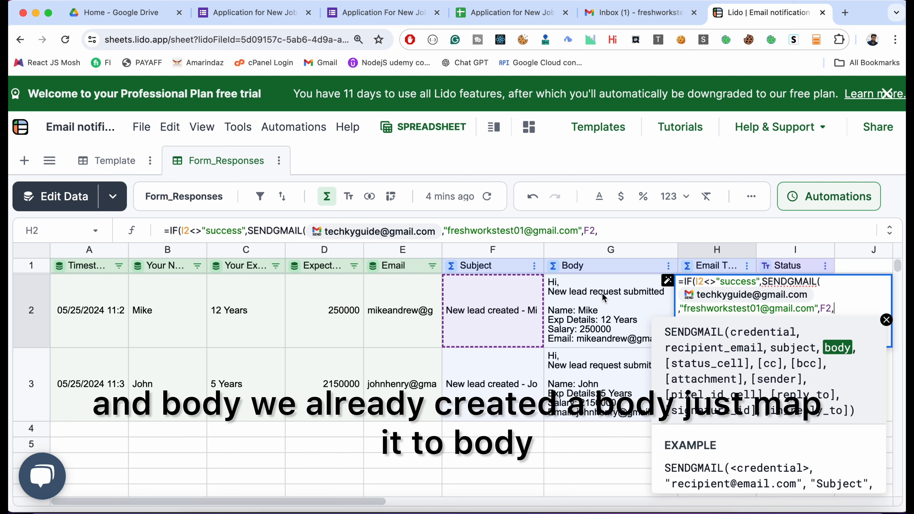
pyautogui.click(598, 319)
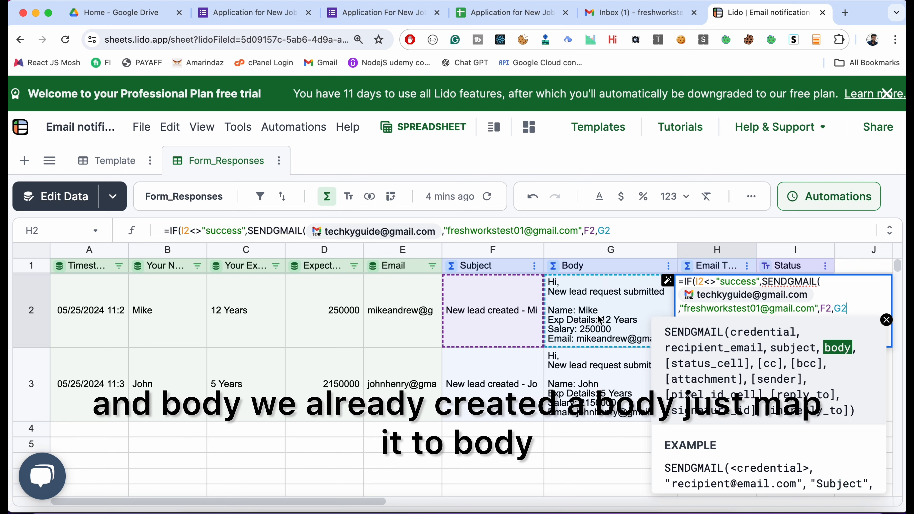
pyautogui.write(',')
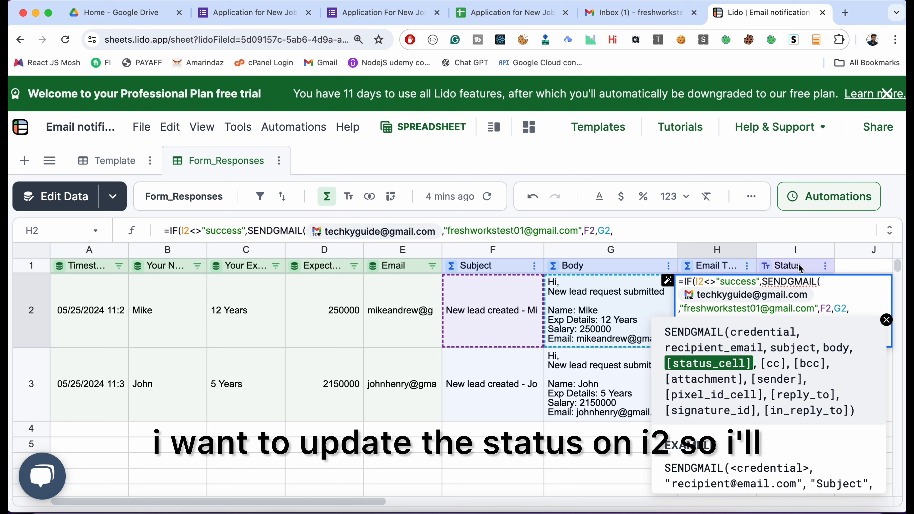
pyautogui.write('I2')
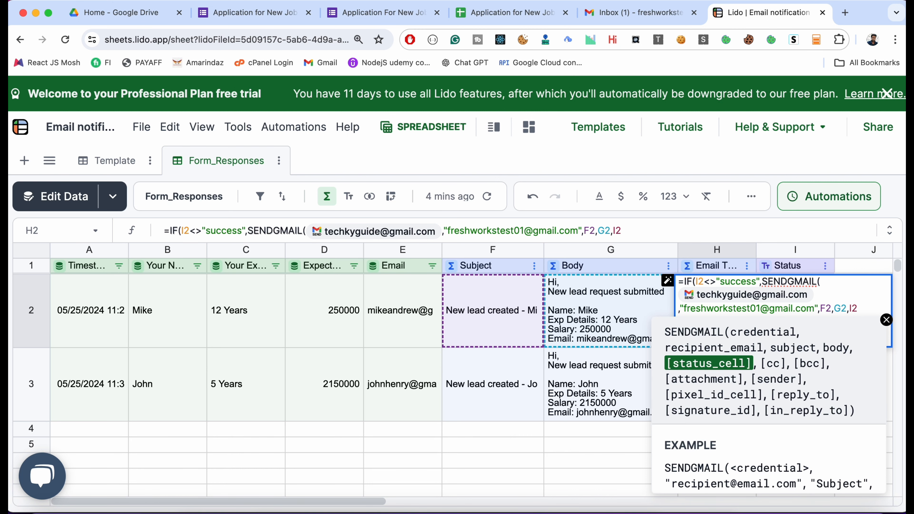
pyautogui.write('),')
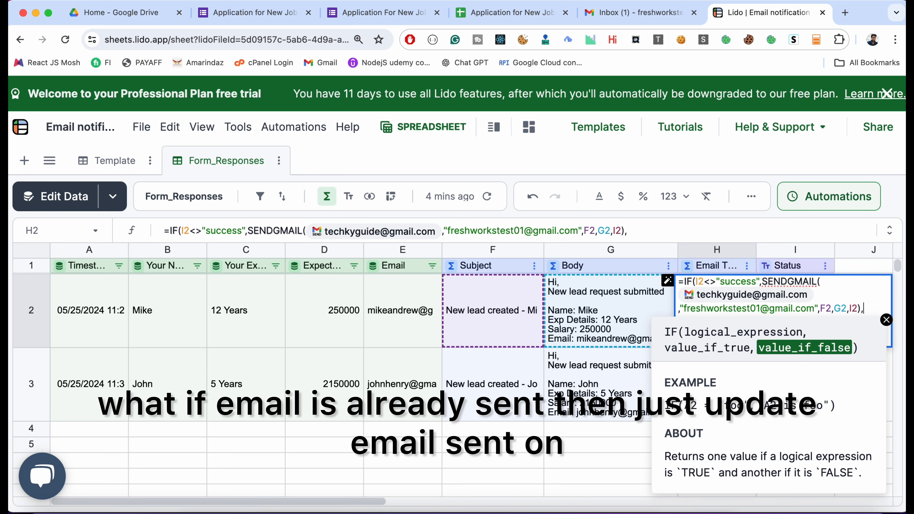
# - Set the IF formula's value if false to "Email Sent" and commit the formula to the Email Trigger column
pyautogui.write('Email Sent"')
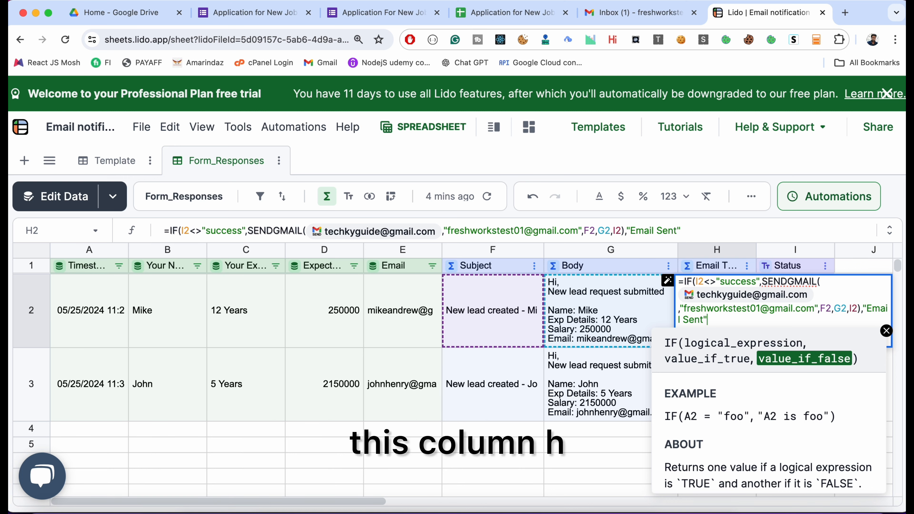
pyautogui.write(')')
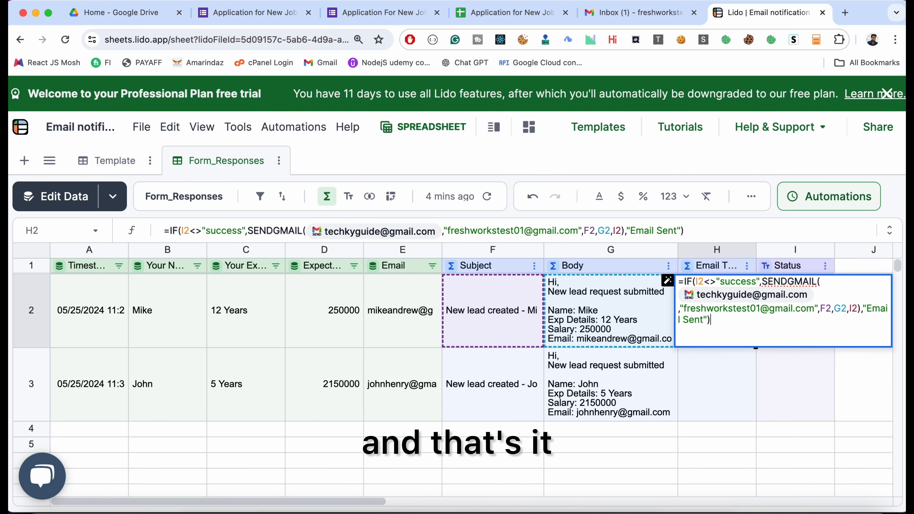
pyautogui.press('Return')
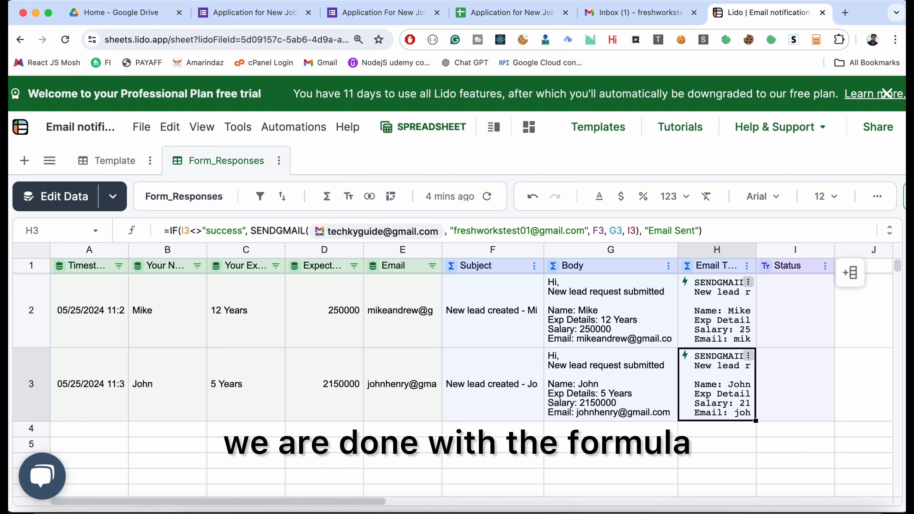
# - Run the send-email action of the first response row from its Email Trigger cell, H2
pyautogui.hscroll(3, 679, 321)
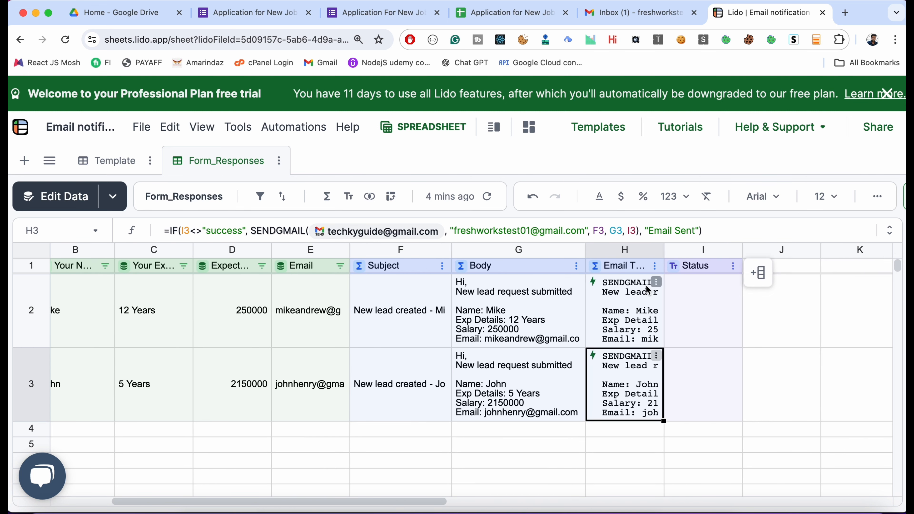
pyautogui.click(656, 282)
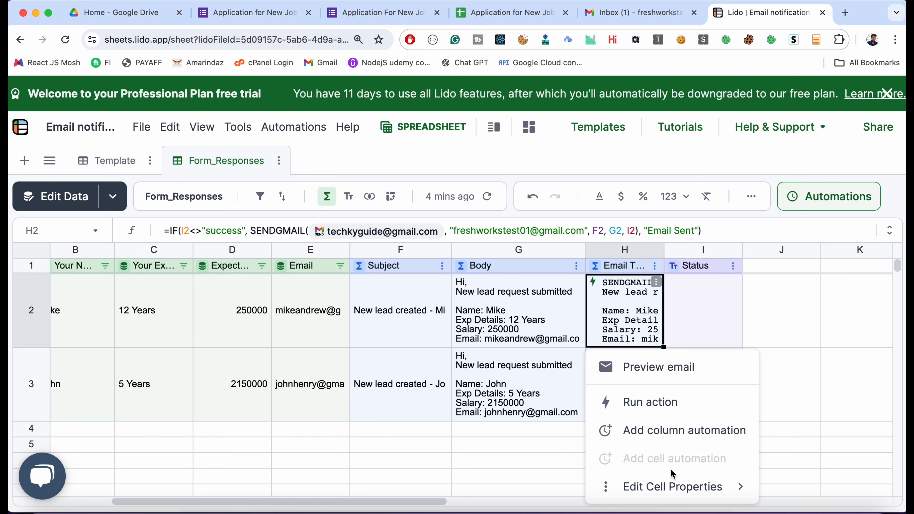
pyautogui.click(668, 402)
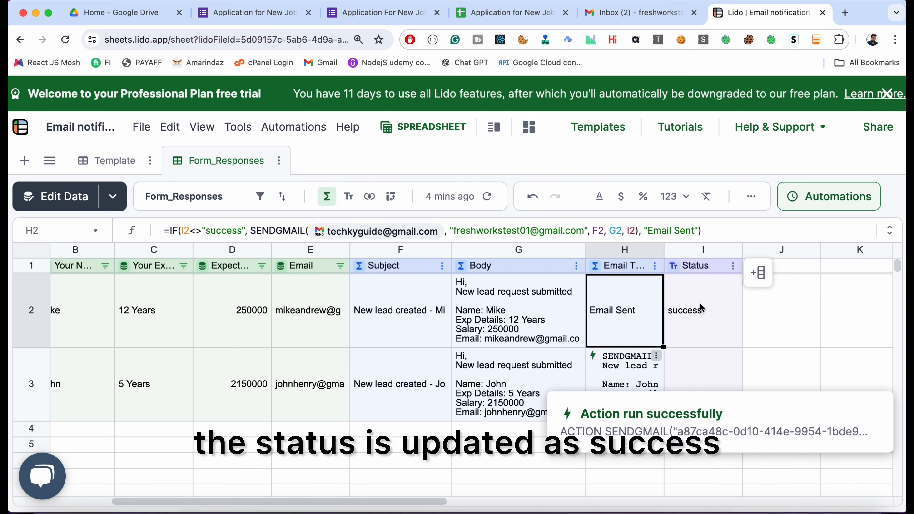
# - Switch to Gmail, open the new lead notification to check its details, and return to the Lido spreadsheet
pyautogui.click(629, 18)
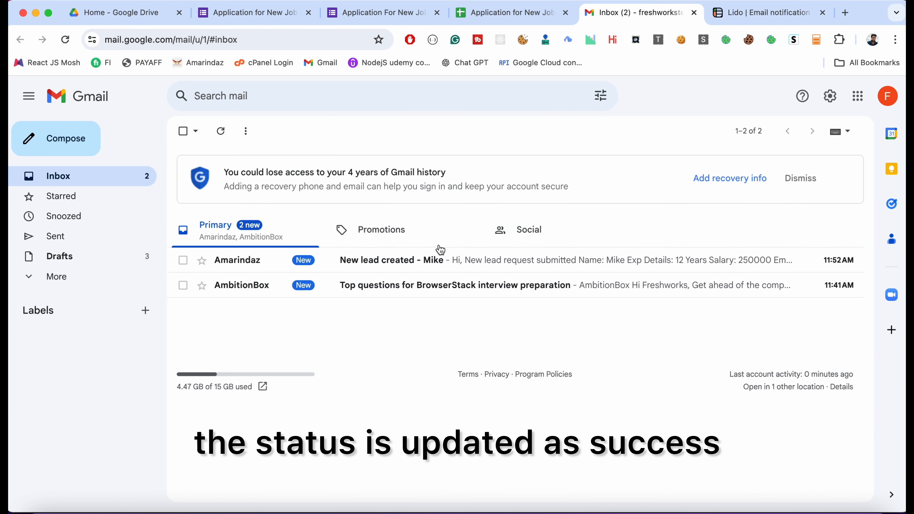
pyautogui.click(398, 264)
pyautogui.moveTo(212, 229); pyautogui.dragTo(310, 304)
pyautogui.click(781, 13)
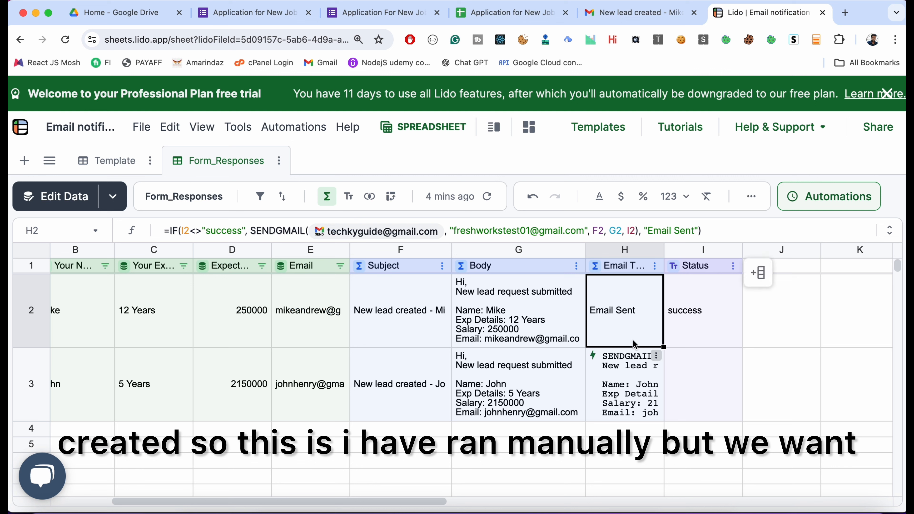
# - Start a new automation that runs the Email Trigger column of Form_Responses on a schedule
pyautogui.click(653, 266)
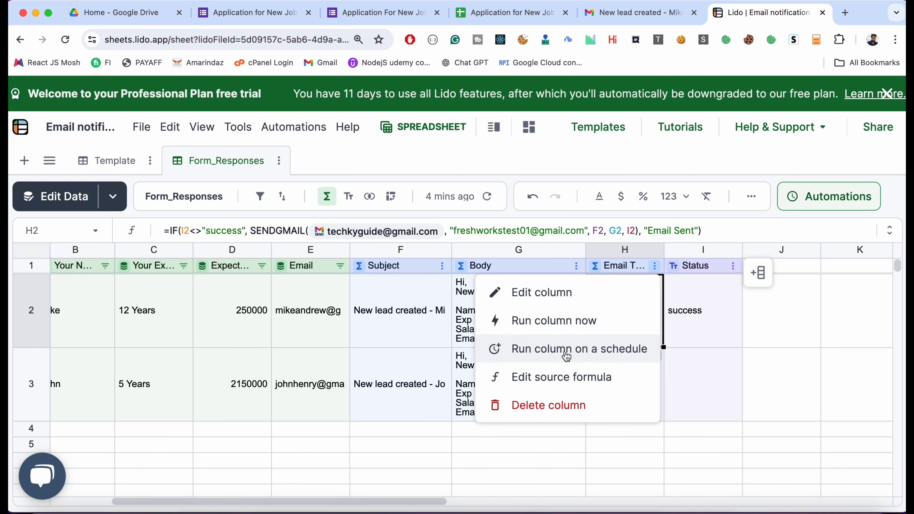
pyautogui.click(678, 295)
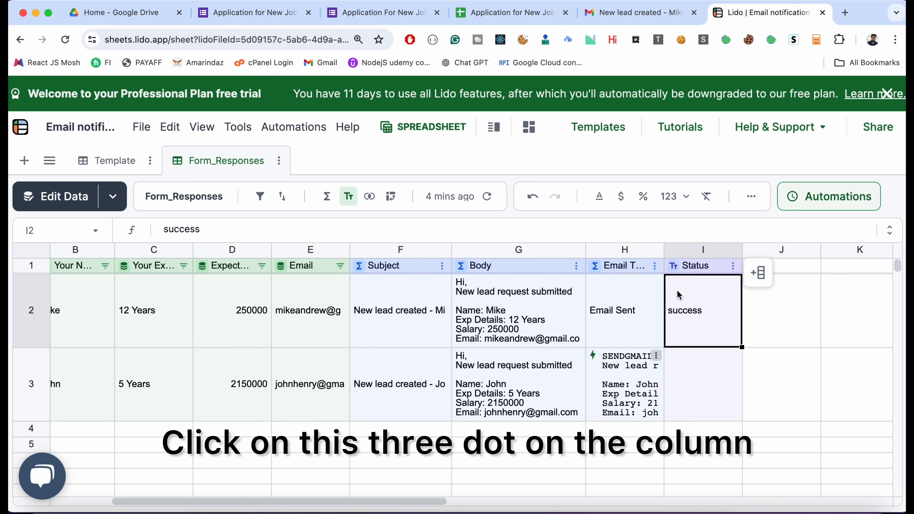
pyautogui.click(654, 267)
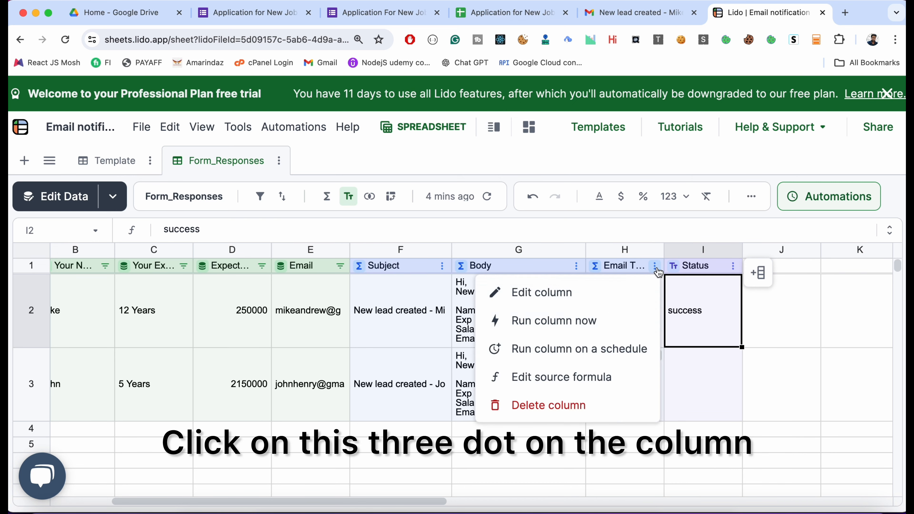
pyautogui.click(599, 354)
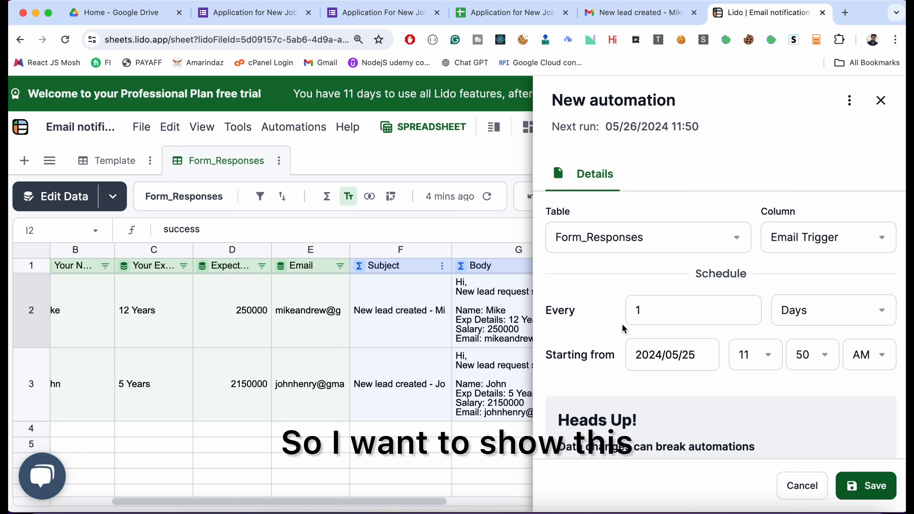
# - Set the automation's schedule to every 5 minutes, save it, and return to the spreadsheet
pyautogui.click(716, 312)
pyautogui.click(835, 313)
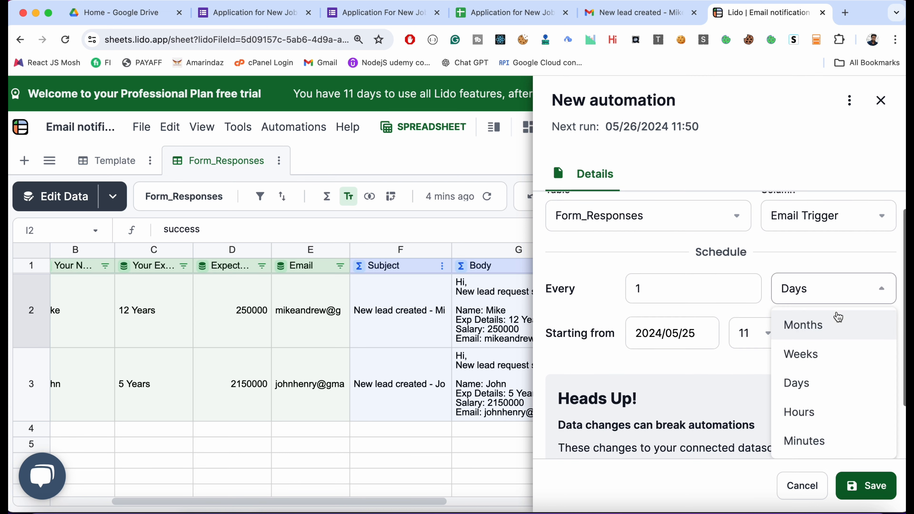
pyautogui.click(826, 451)
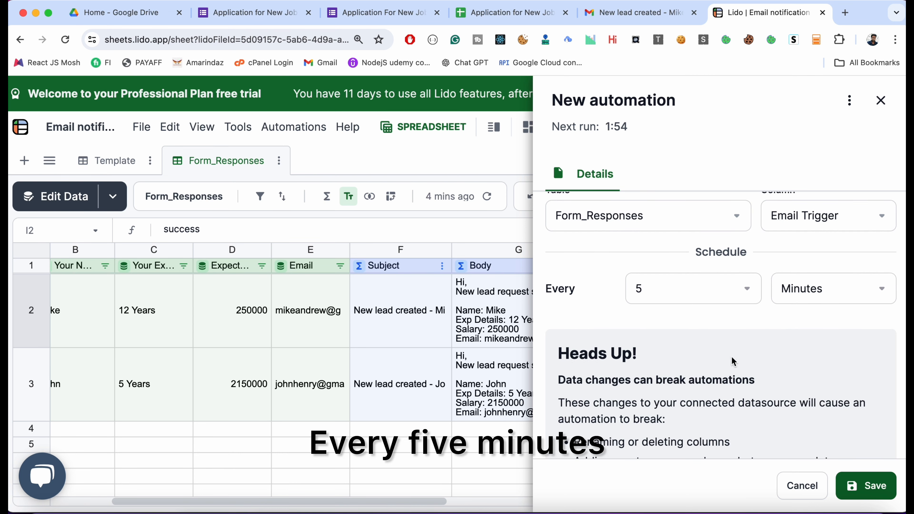
pyautogui.scroll(-1, 752, 396)
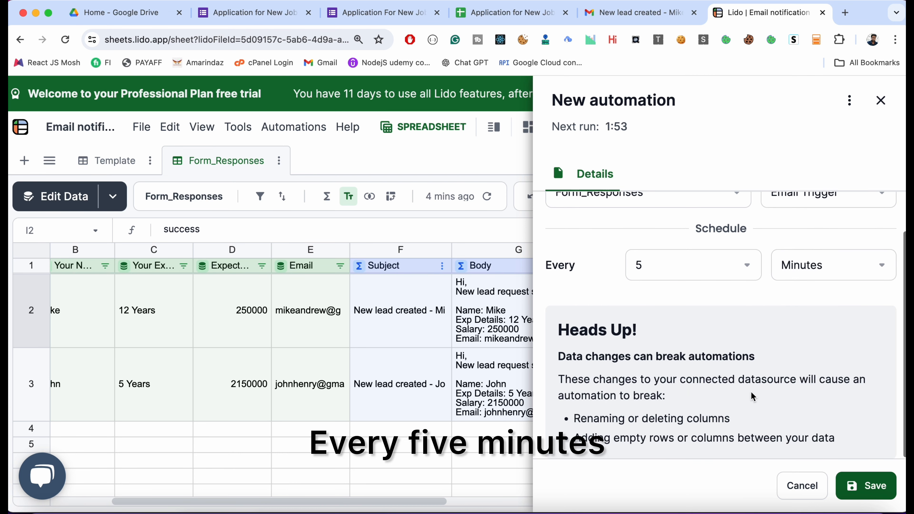
pyautogui.click(854, 487)
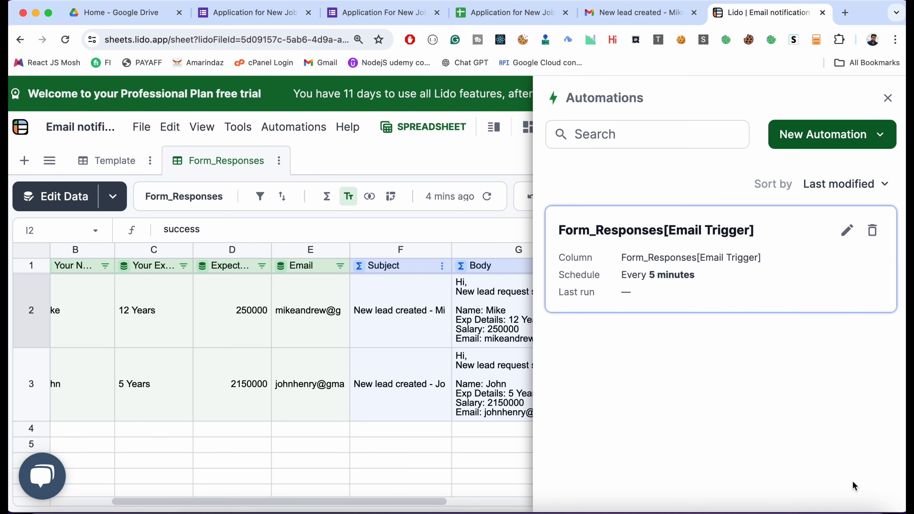
pyautogui.click(888, 98)
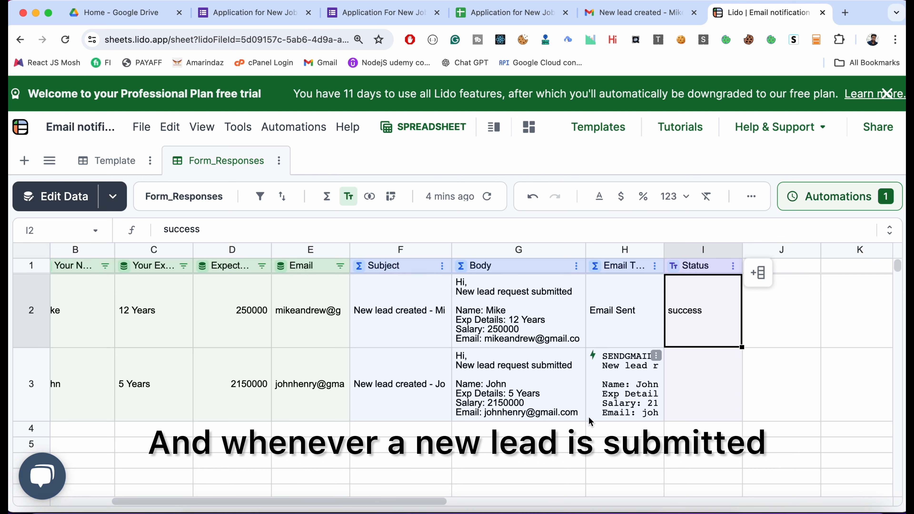
# - Highlight the first empty row's form-data cells A4:E4, and its Subject and Body cells F4:G4, to review where new responses go
pyautogui.hscroll(-3, 216, 431)
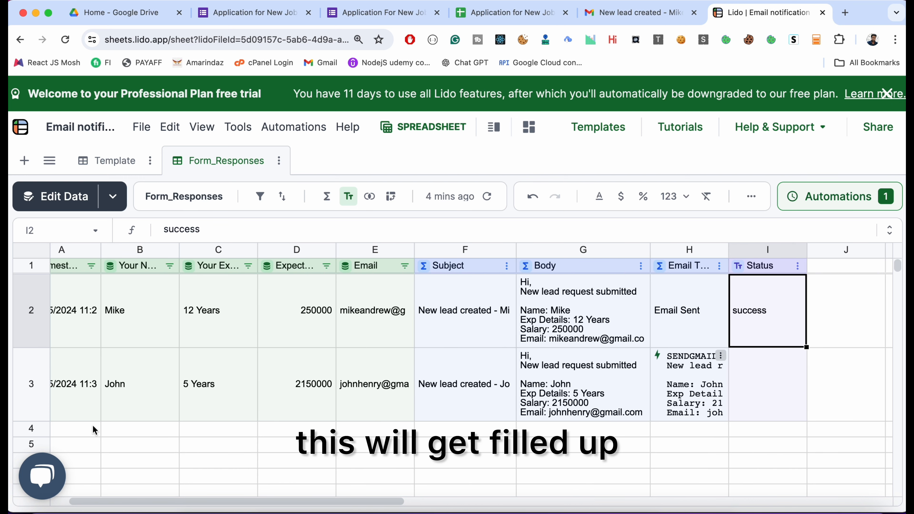
pyautogui.hscroll(-2, 92, 429)
pyautogui.moveTo(92, 430); pyautogui.dragTo(363, 432)
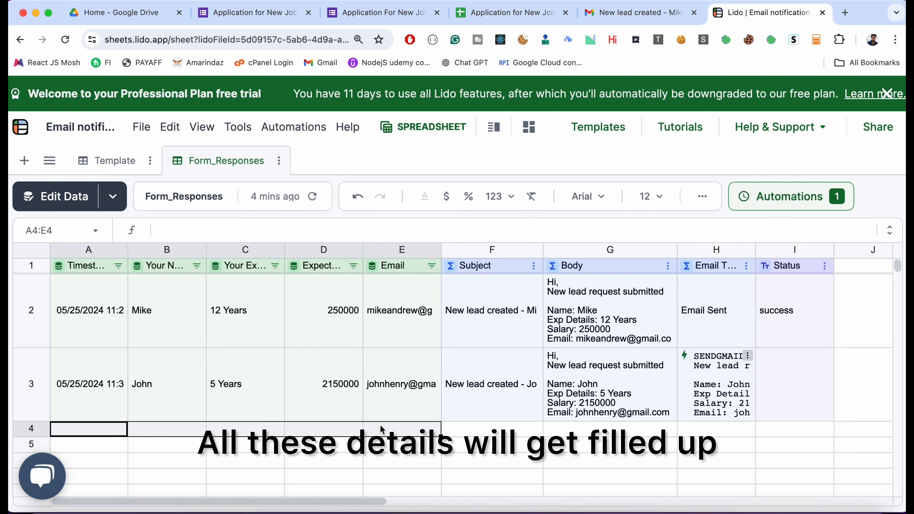
pyautogui.click(464, 434)
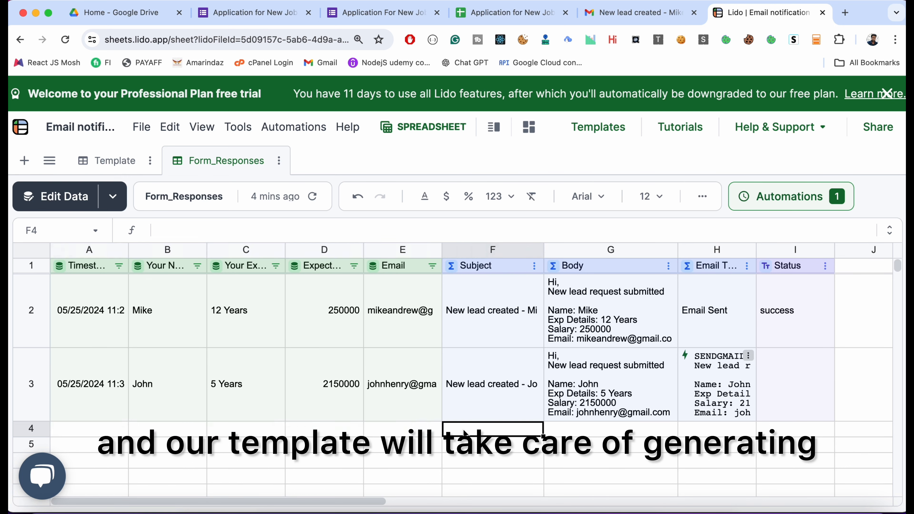
pyautogui.moveTo(464, 434); pyautogui.dragTo(605, 434)
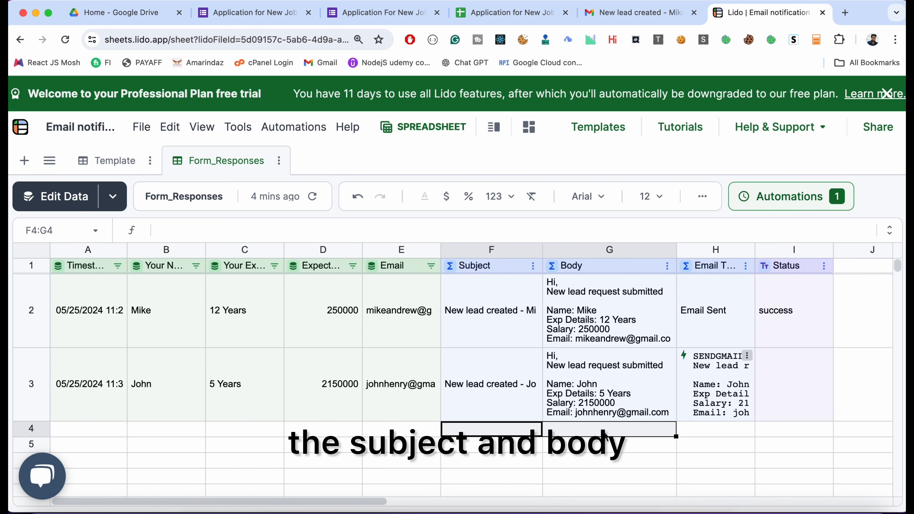